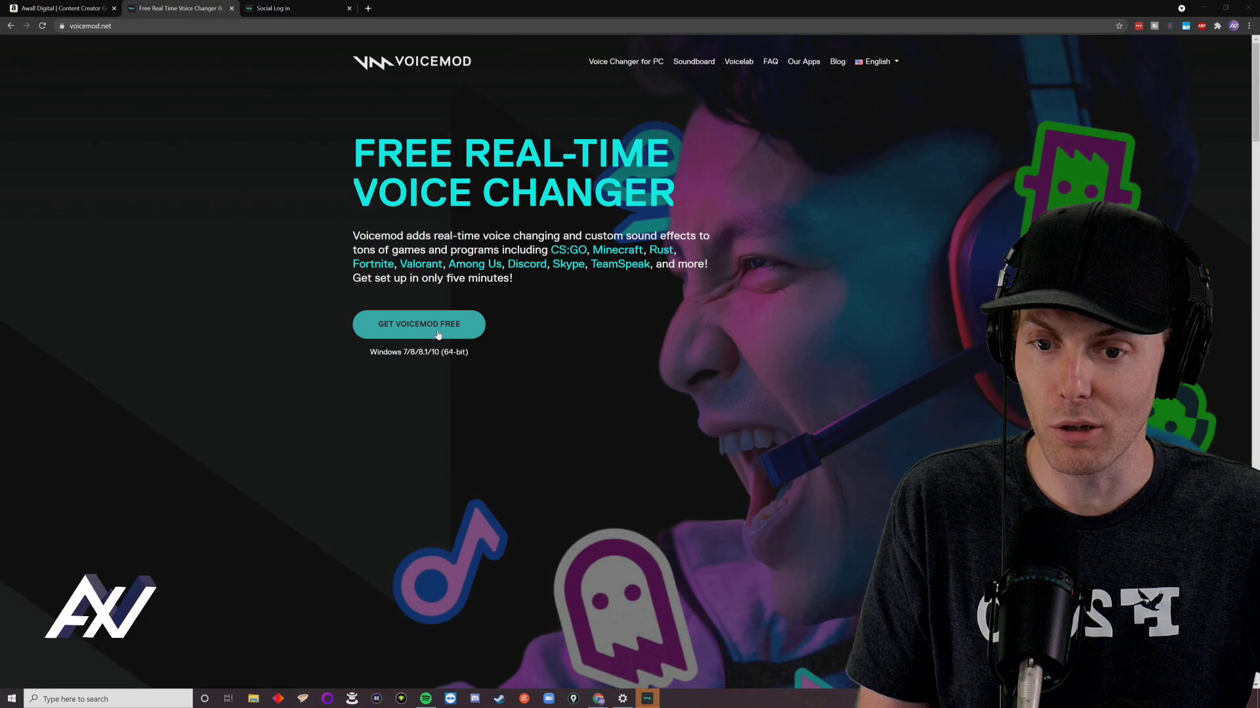
Download the free Voicemod installer from voicemod.net and open VoicemodSetup.
left_click(404, 322)
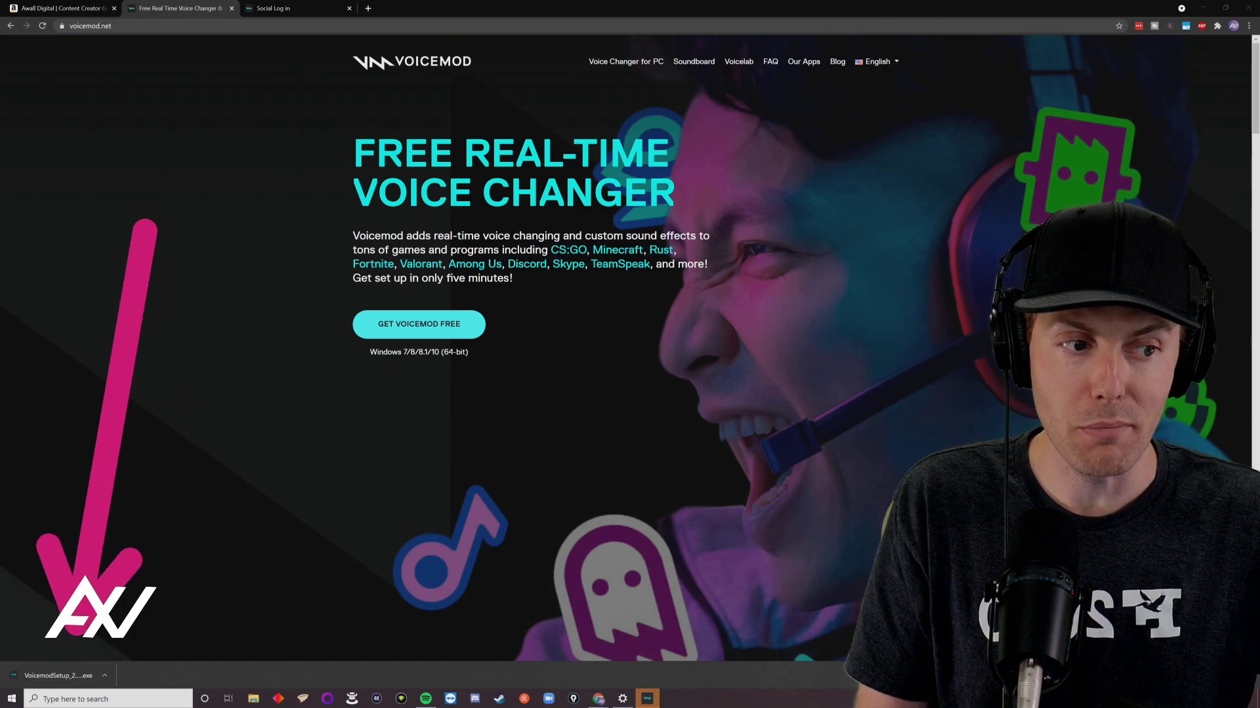
scroll(253, 470, "down", 1)
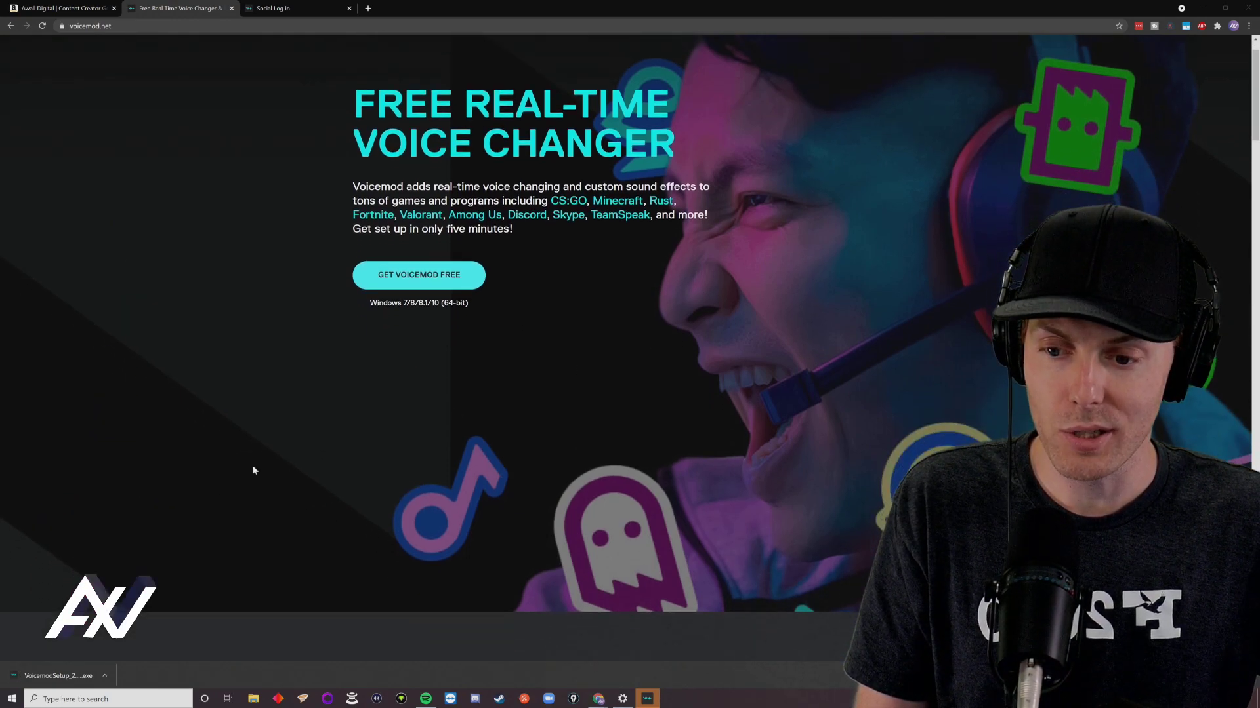
scroll(289, 391, "up", 1)
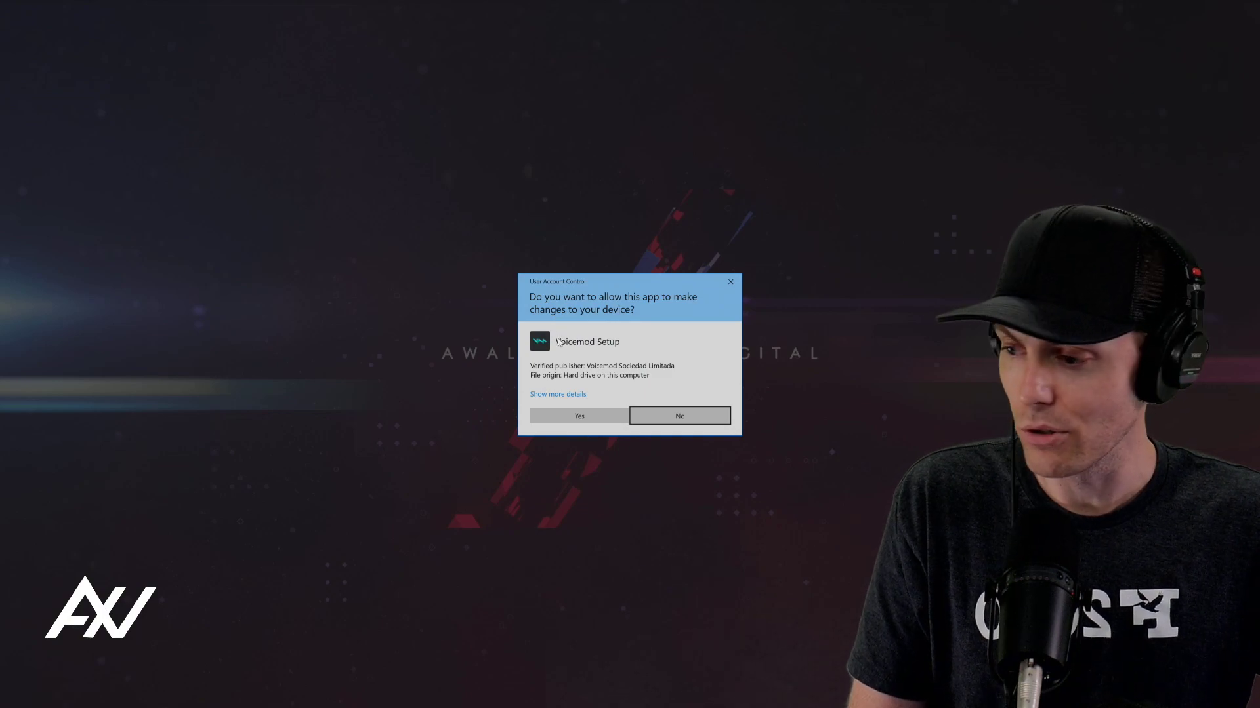
Allow the installer to run, confirm the setup language and accept the licence agreement.
left_click(570, 413)
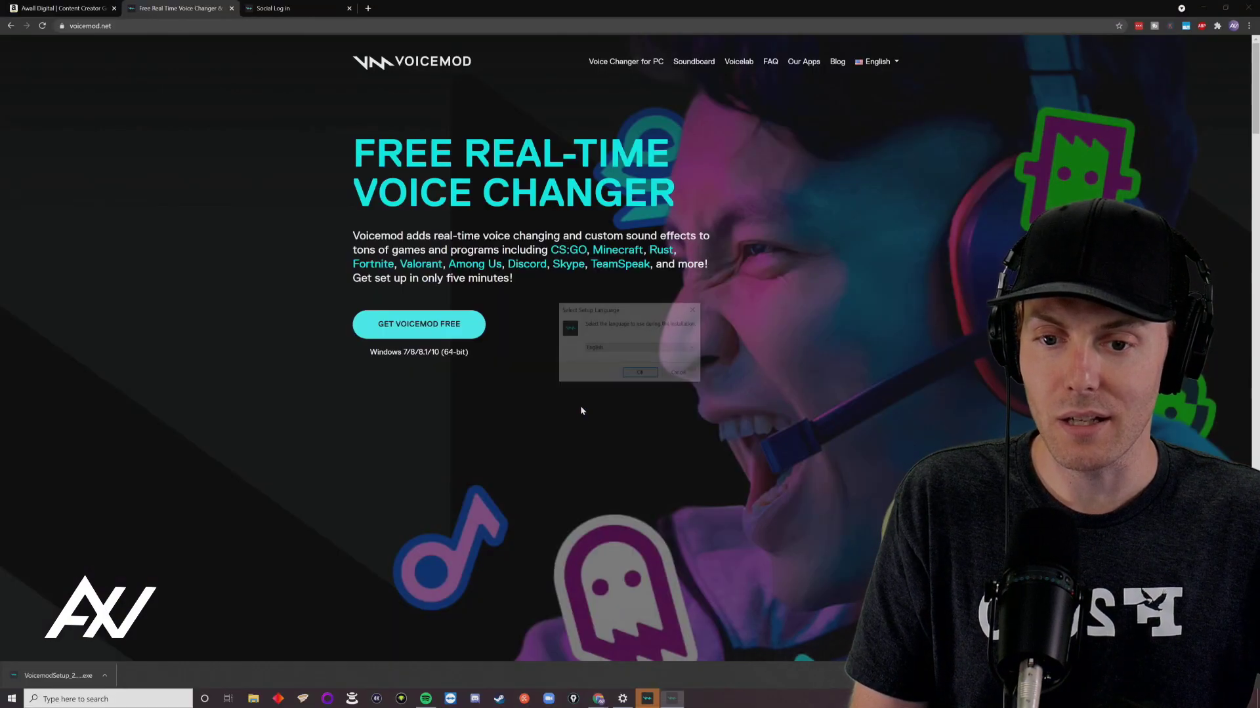
left_click(640, 374)
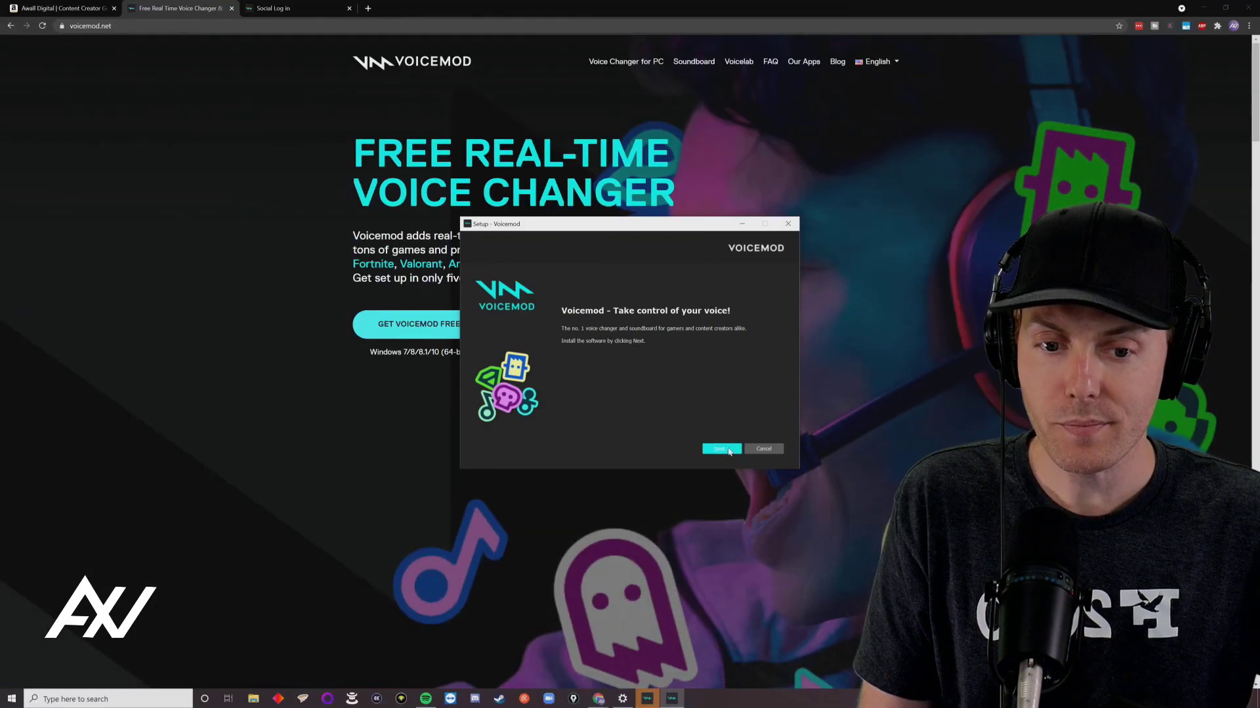
left_click(722, 449)
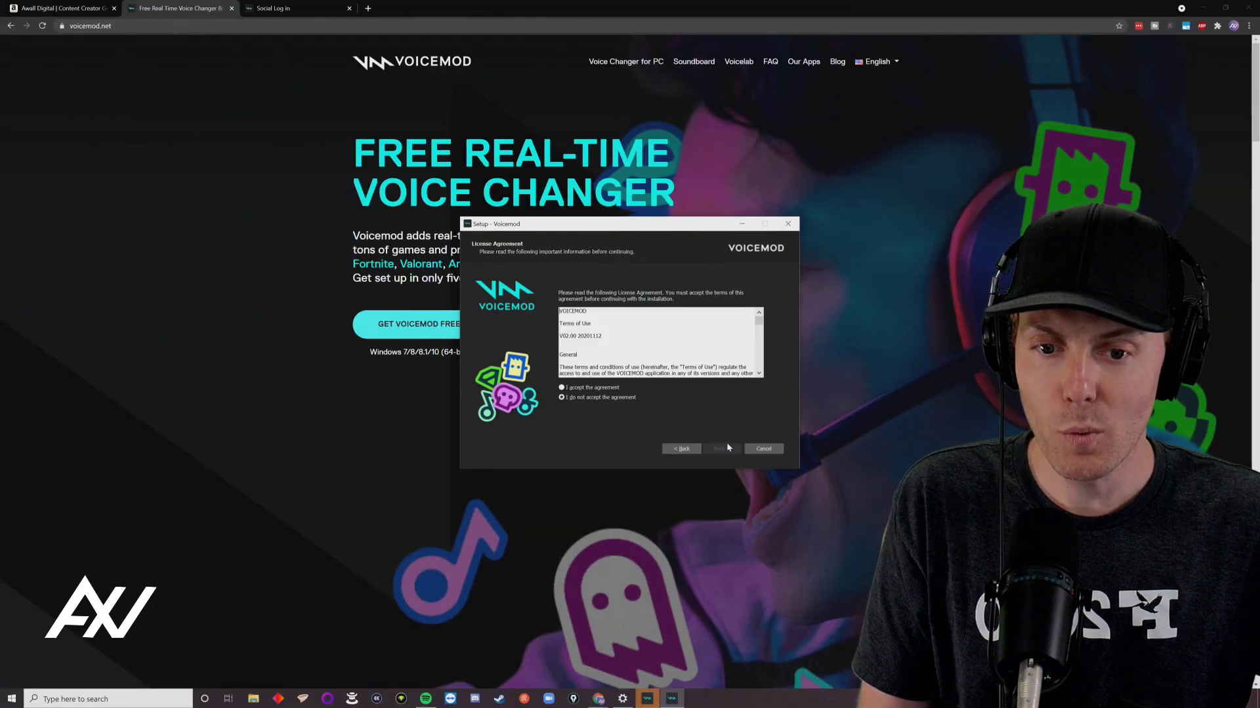
left_click(584, 388)
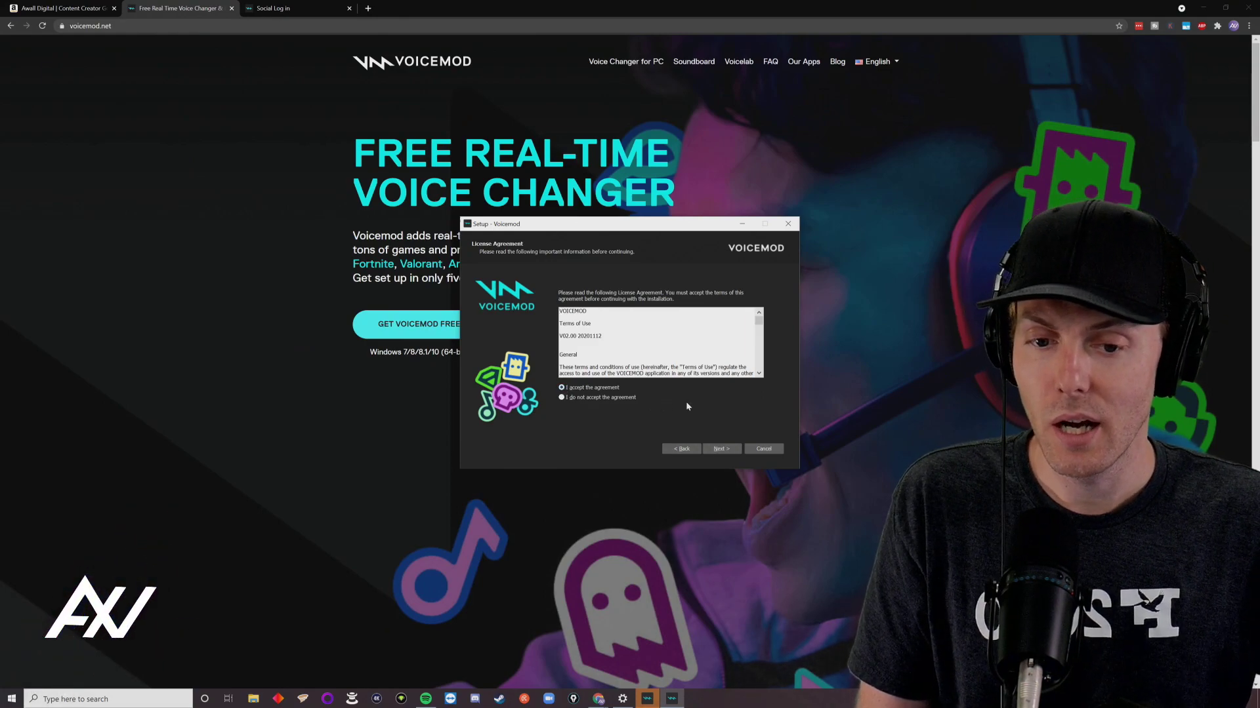
Keep the default install folder and both shortcuts, then install Voicemod.
left_click(720, 450)
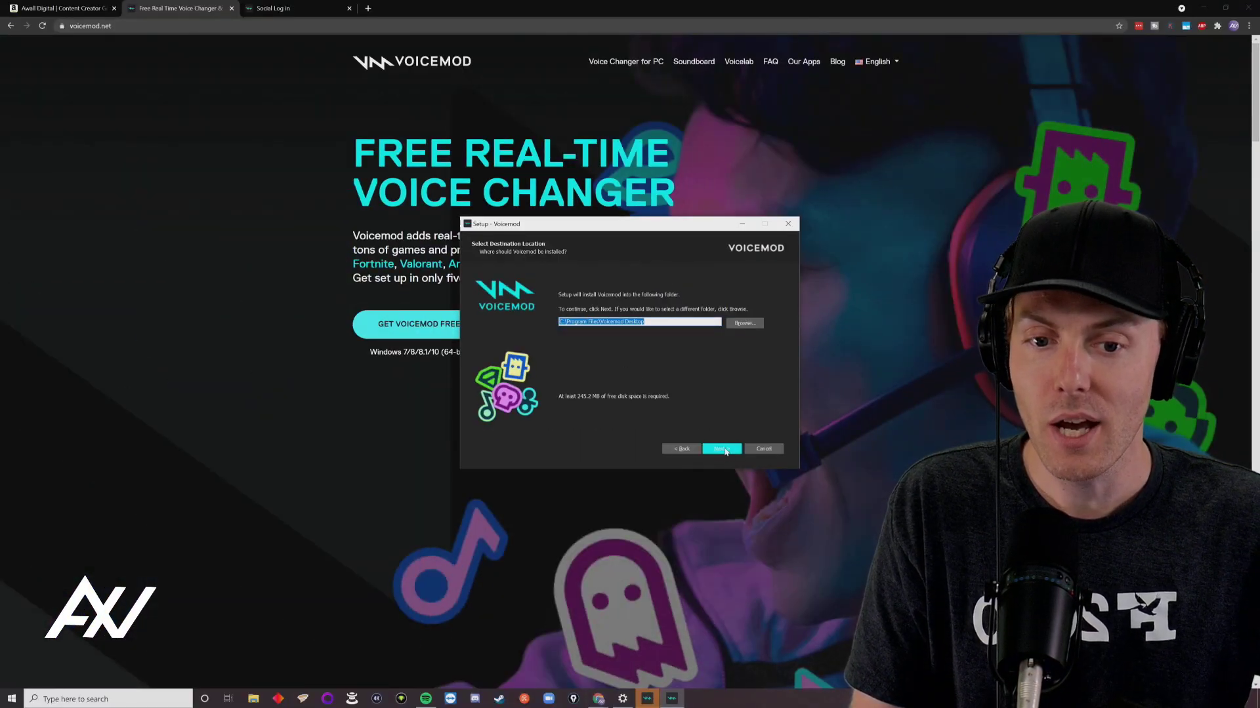
left_click(724, 450)
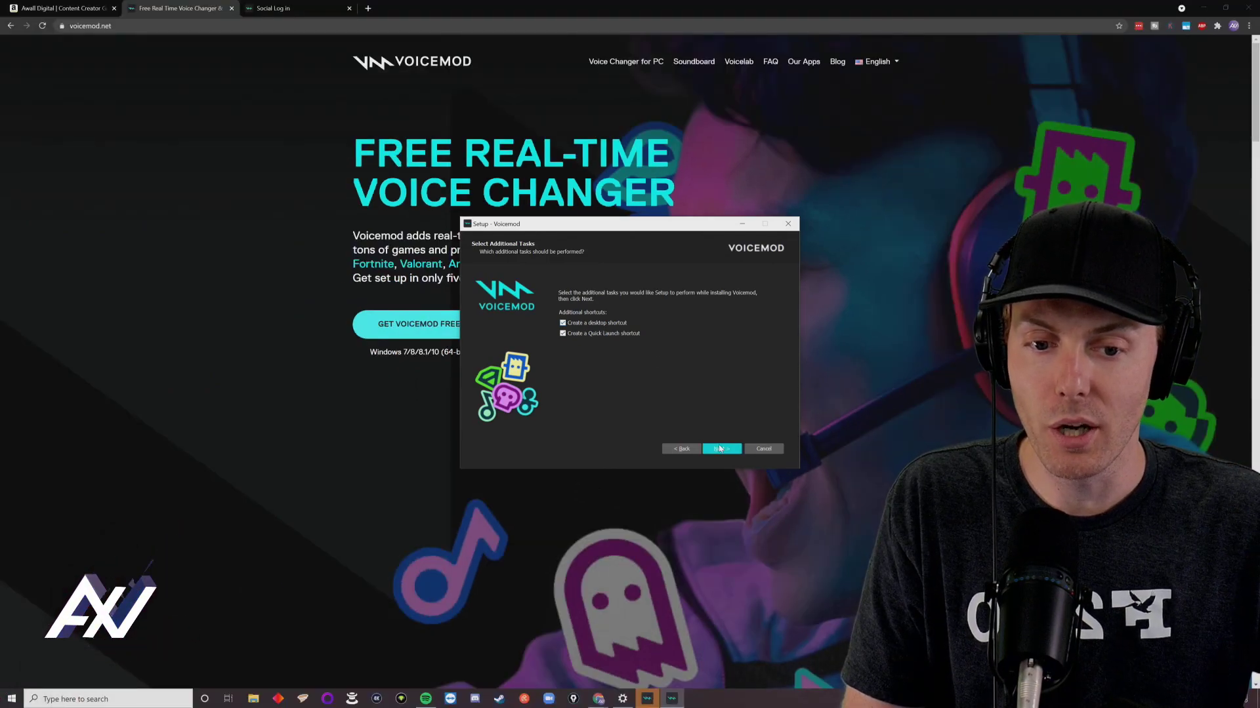
left_click(721, 449)
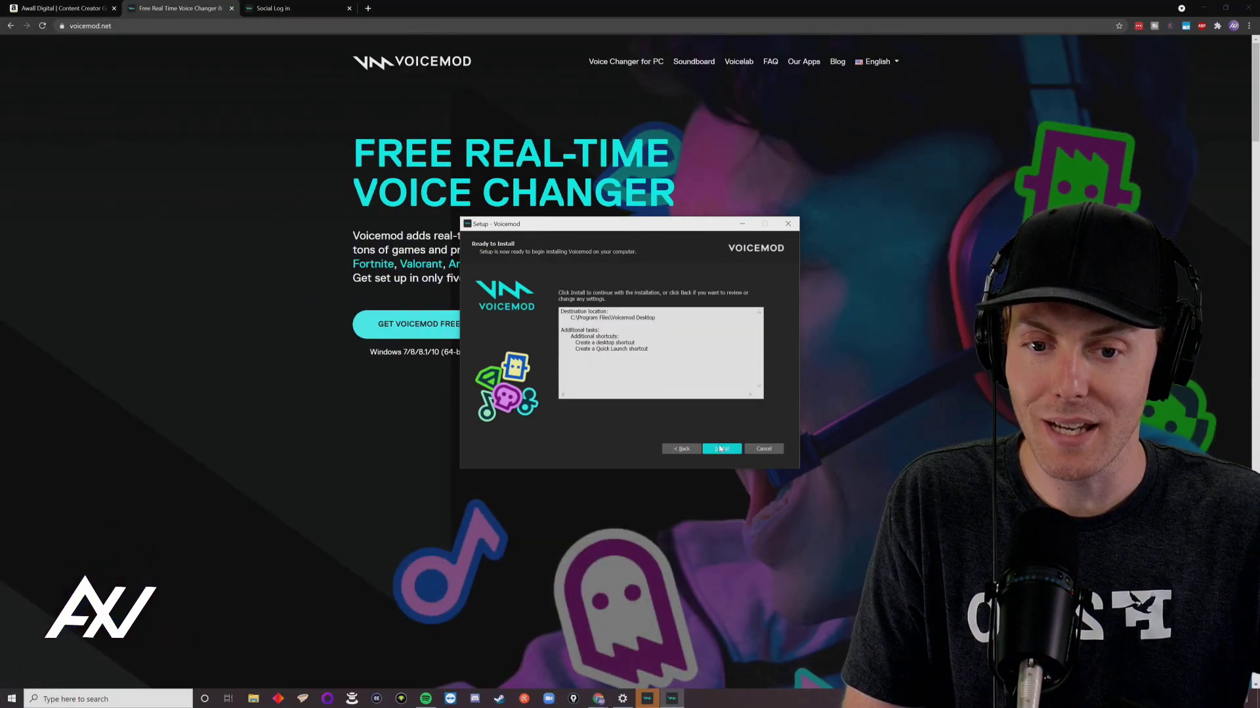
left_click(722, 449)
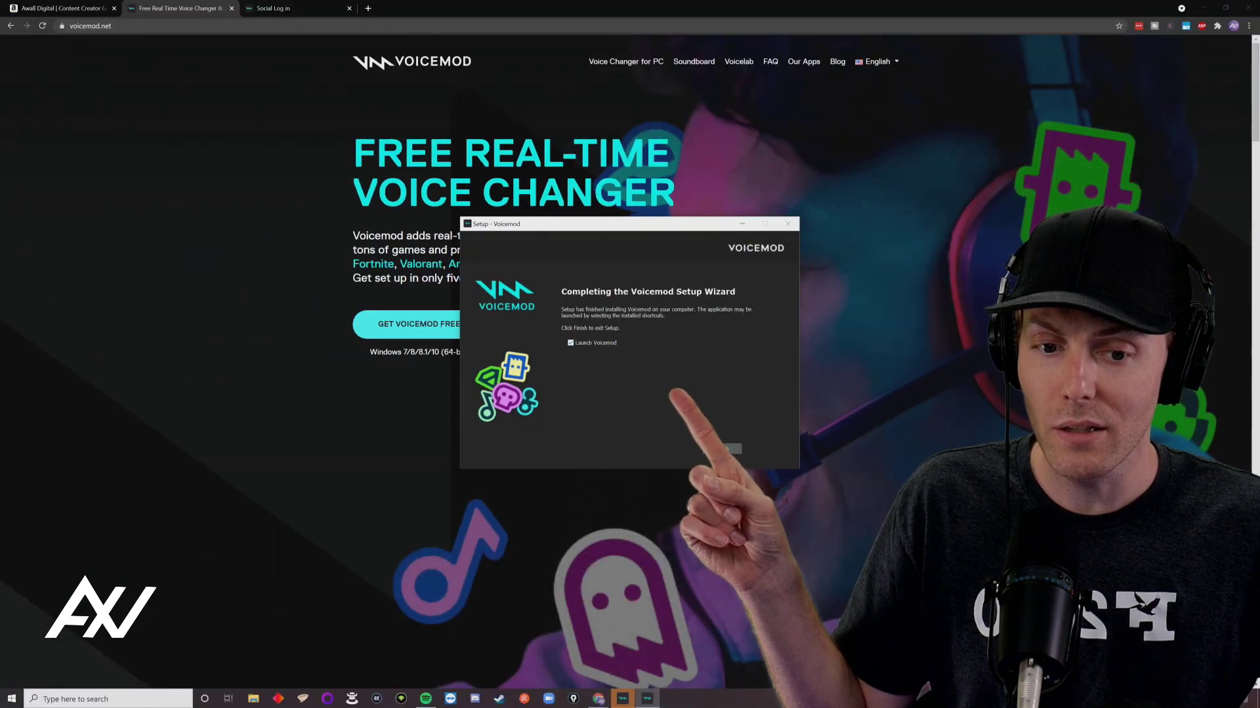
Finish setup to launch Voicemod, centre its window and begin signing in.
left_click(721, 475)
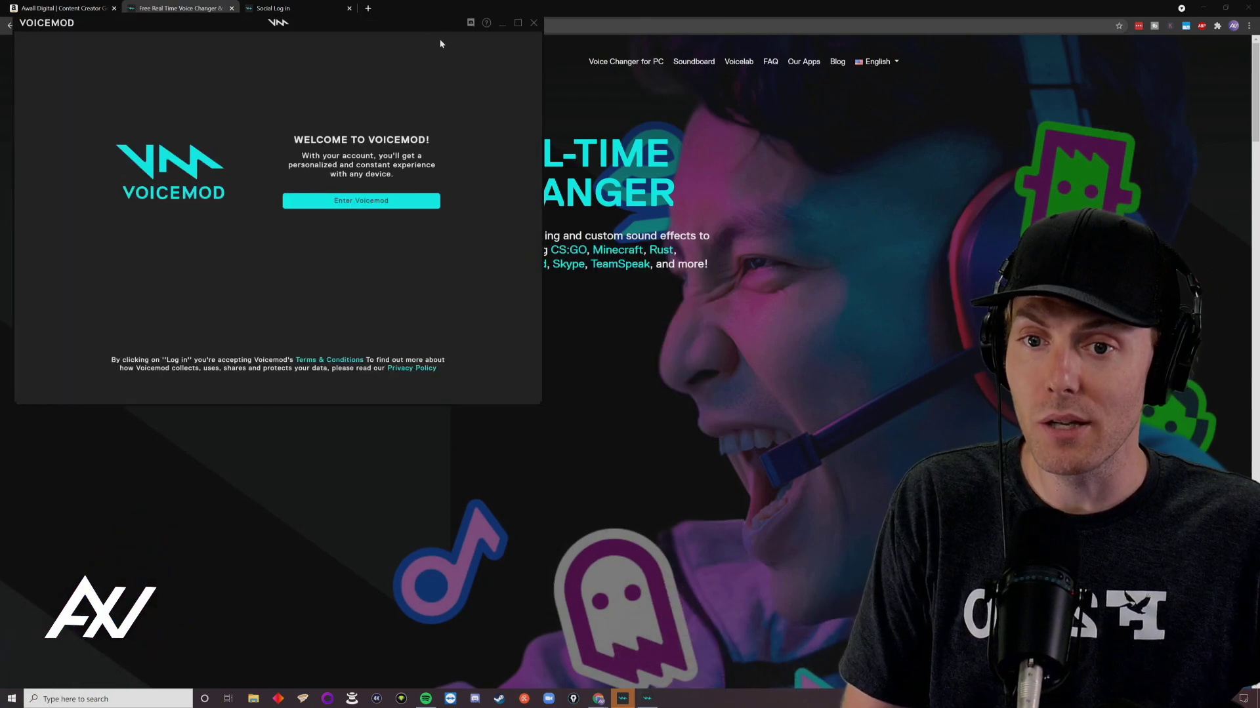
left_click_drag(424, 27, 698, 113)
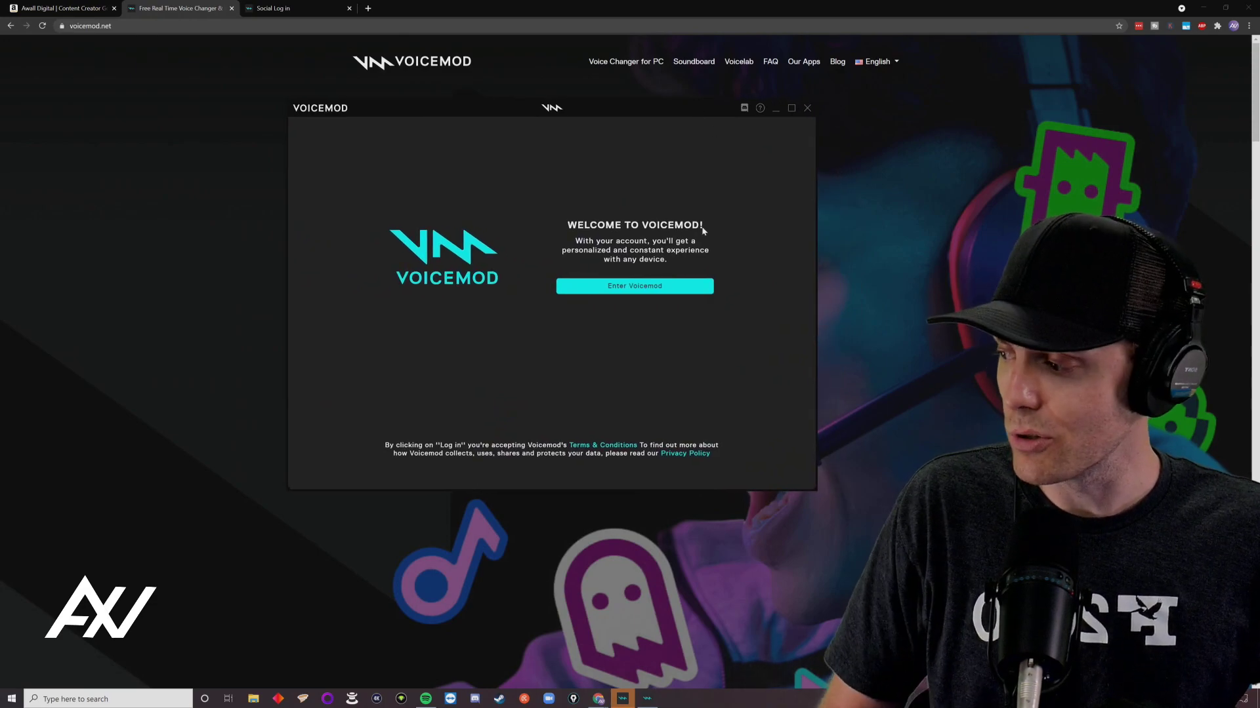
left_click(635, 289)
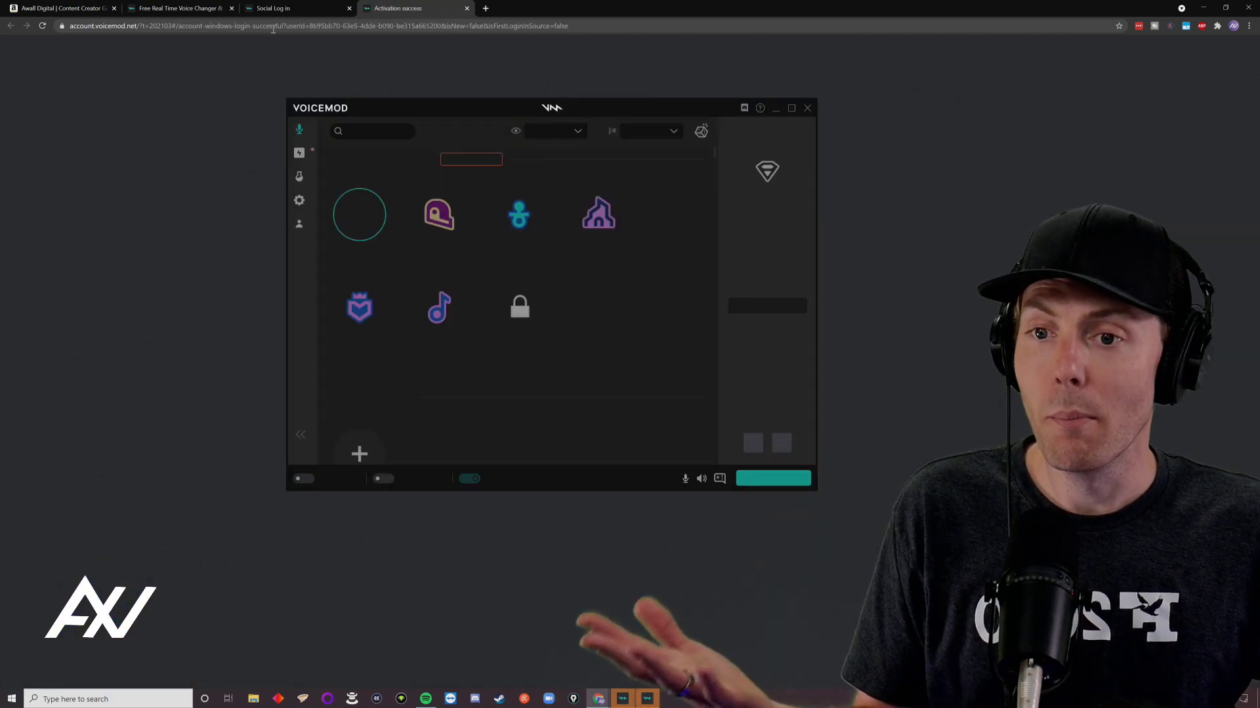
Complete the browser sign-in and view the login success confirmation tab.
left_click(177, 8)
left_click(287, 7)
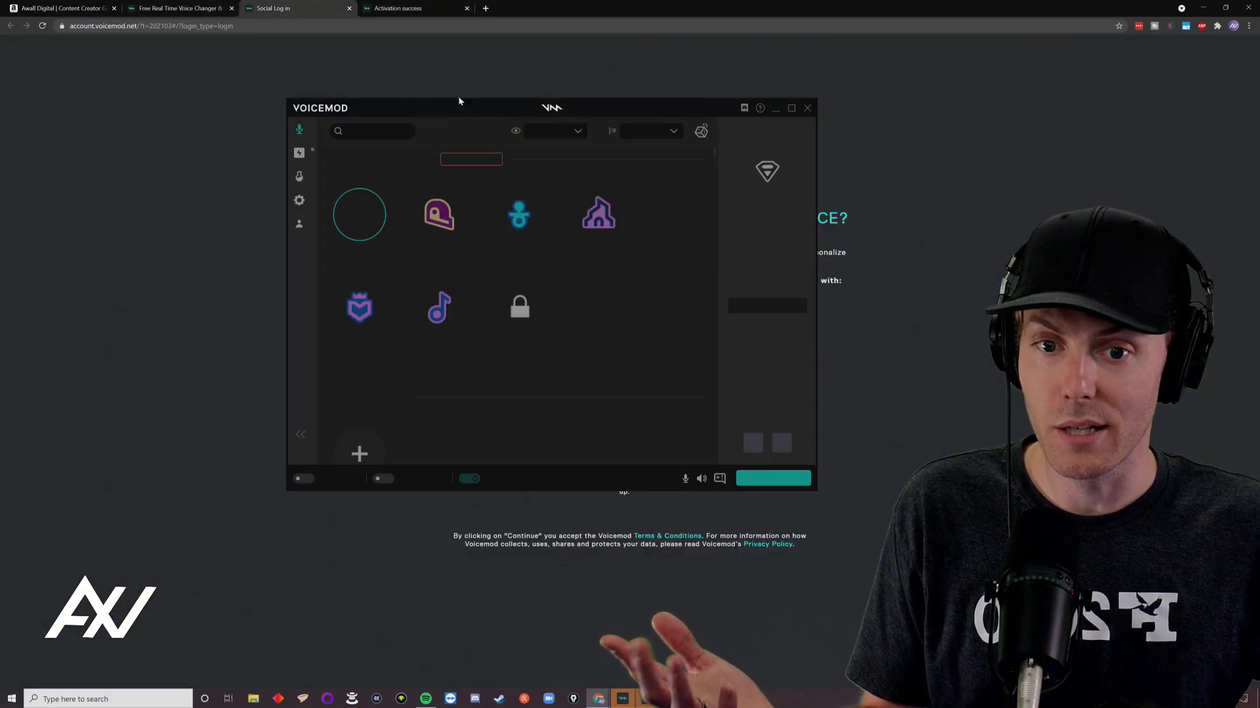
left_click(776, 108)
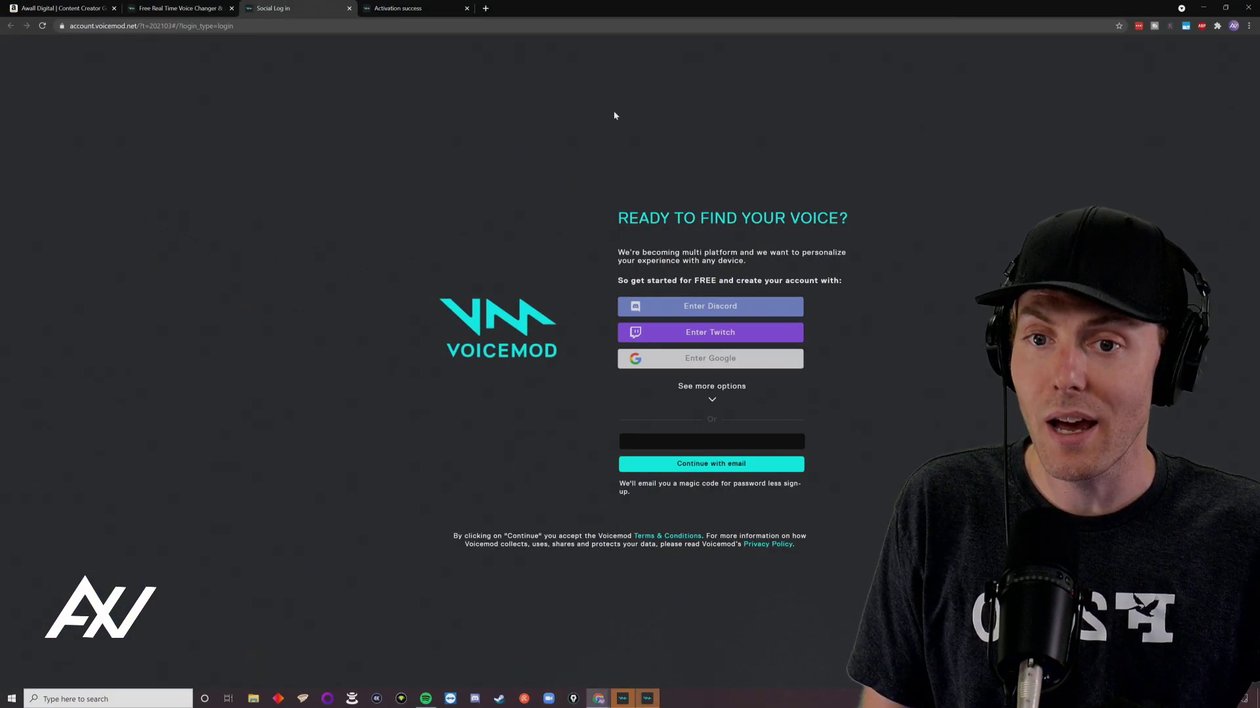
left_click(423, 10)
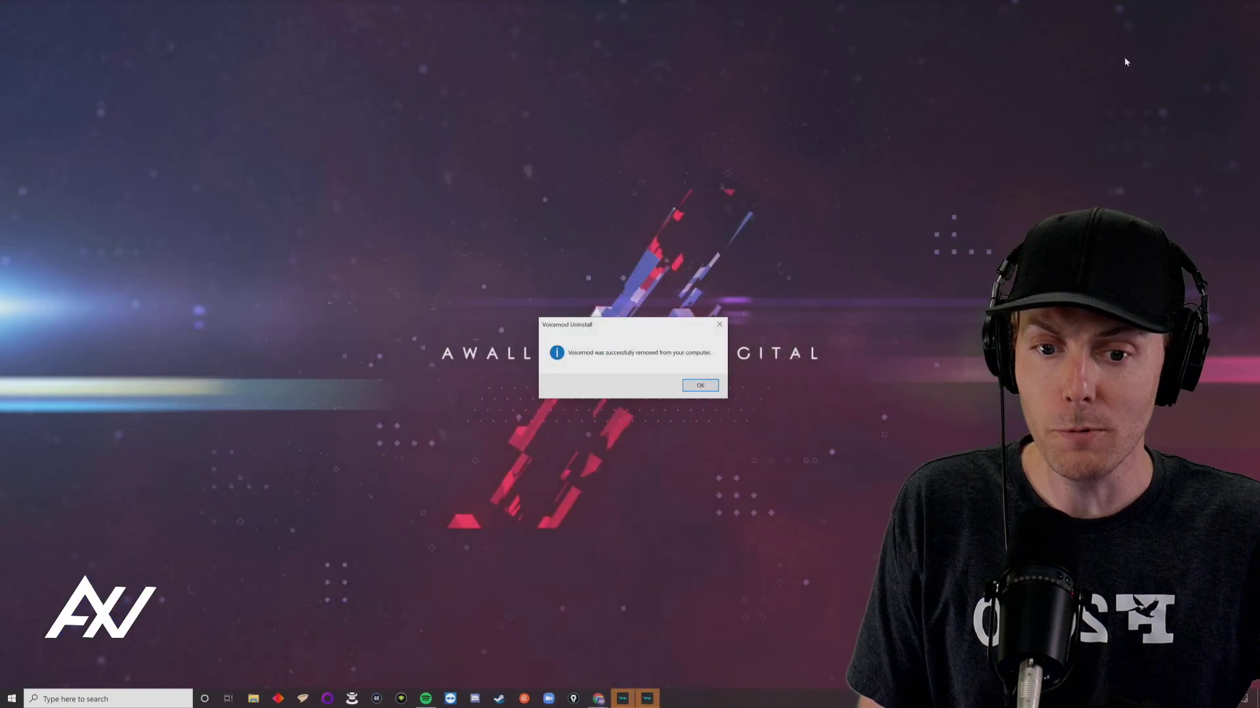
Dismiss the uninstall message, maximize Voicemod and close the What's New announcement.
left_click(701, 387)
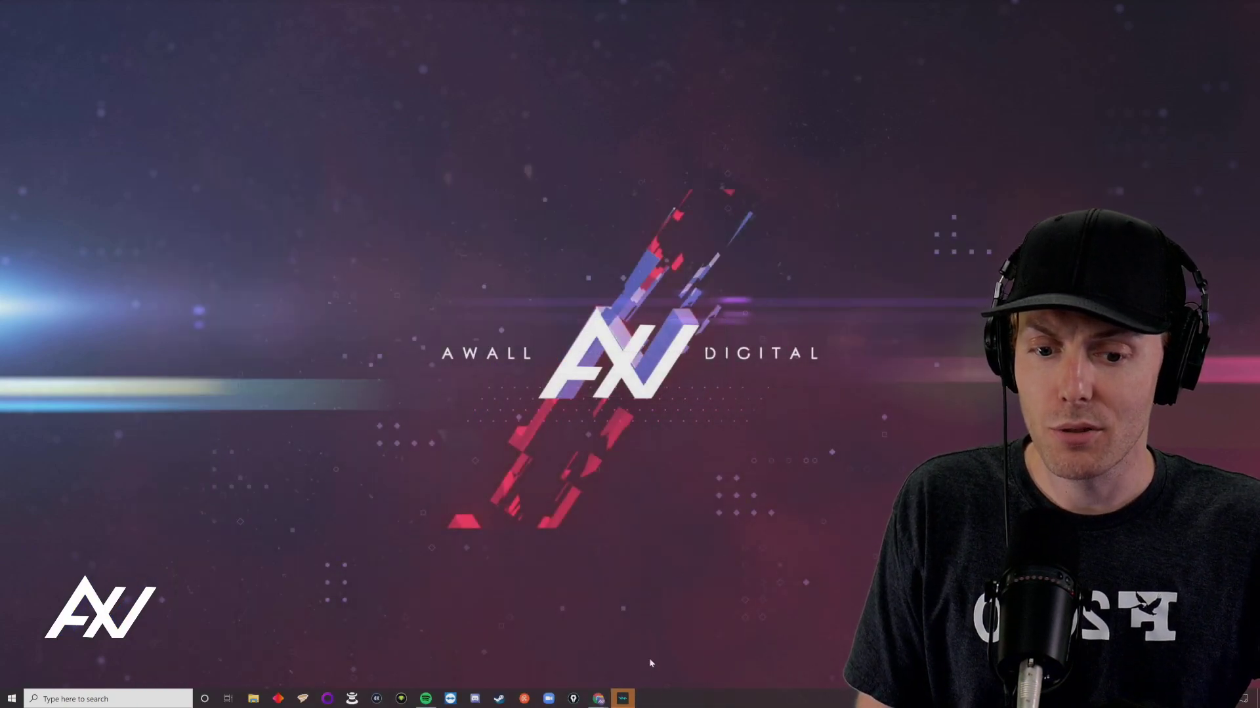
left_click(623, 699)
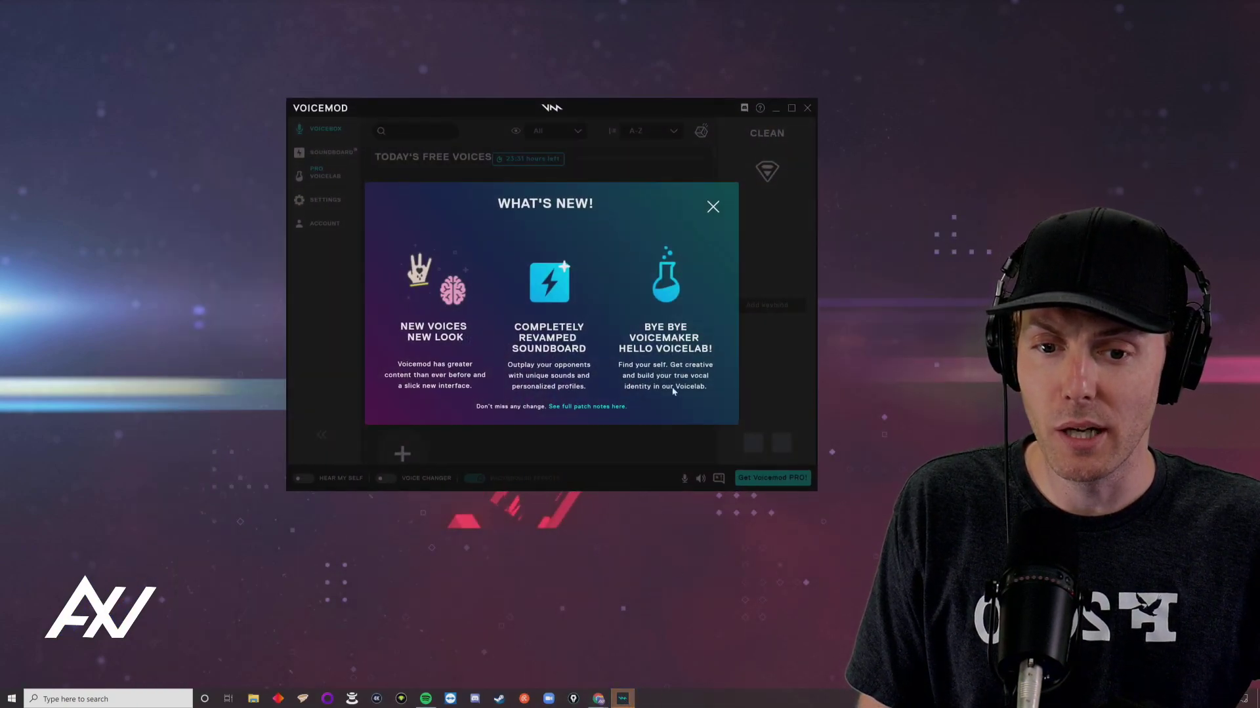
left_click(792, 110)
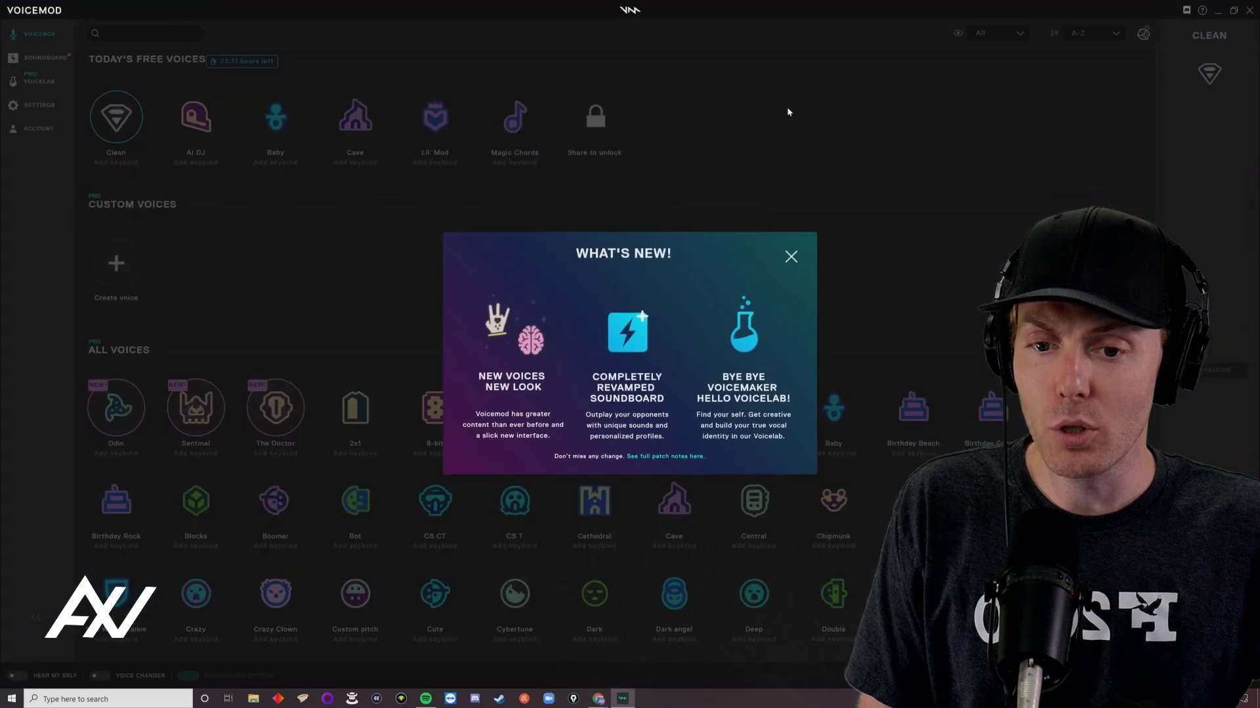
left_click(791, 257)
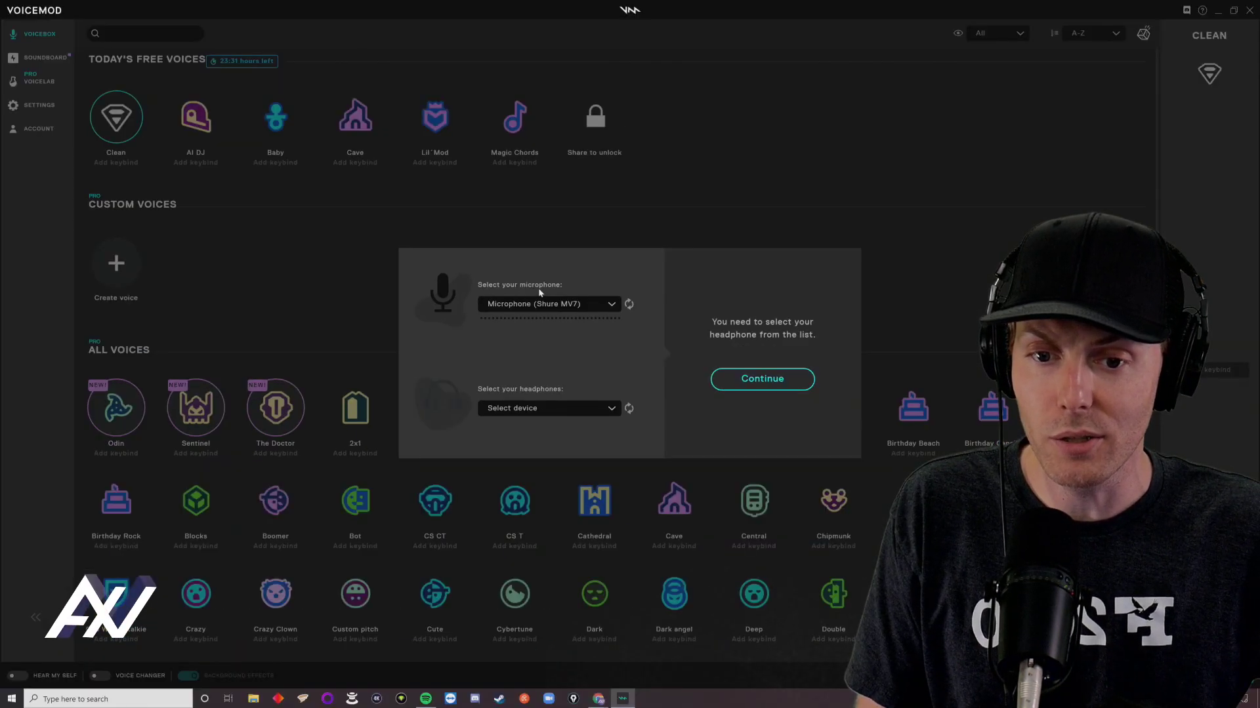
Choose Shure MV7 as microphone and Speakers (Realtek(R) Audio) as headphones.
left_click(712, 334)
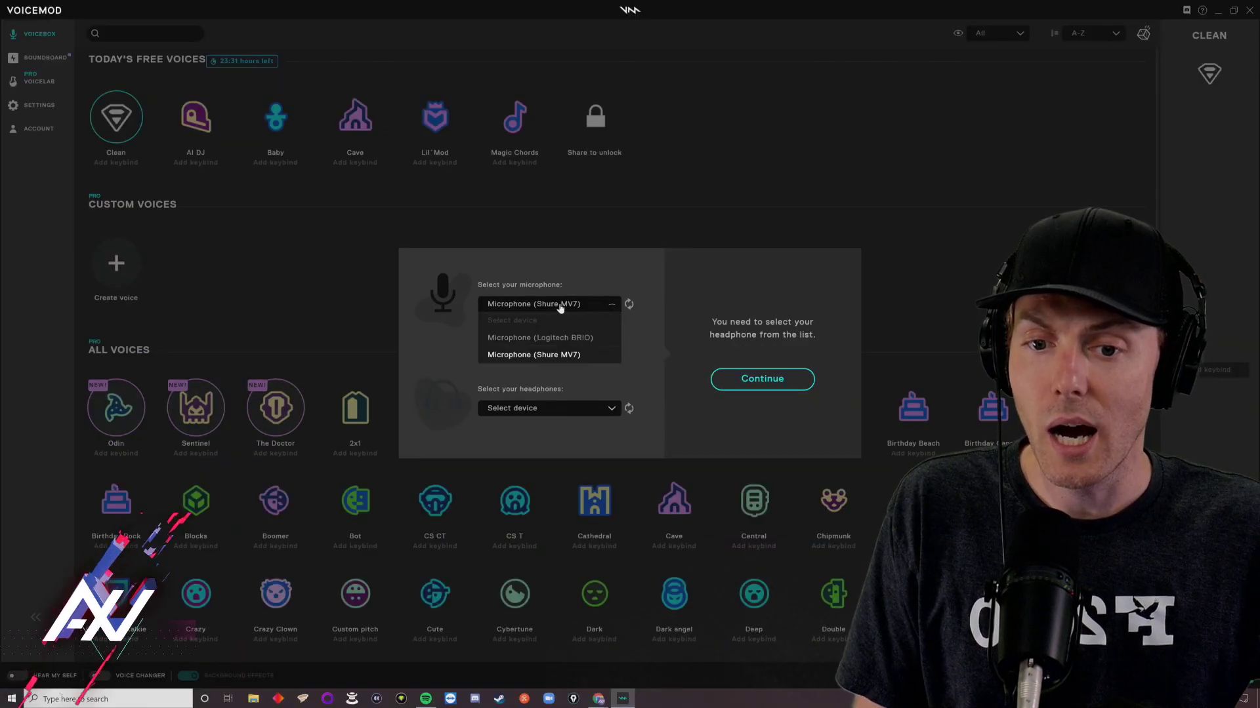
left_click(553, 355)
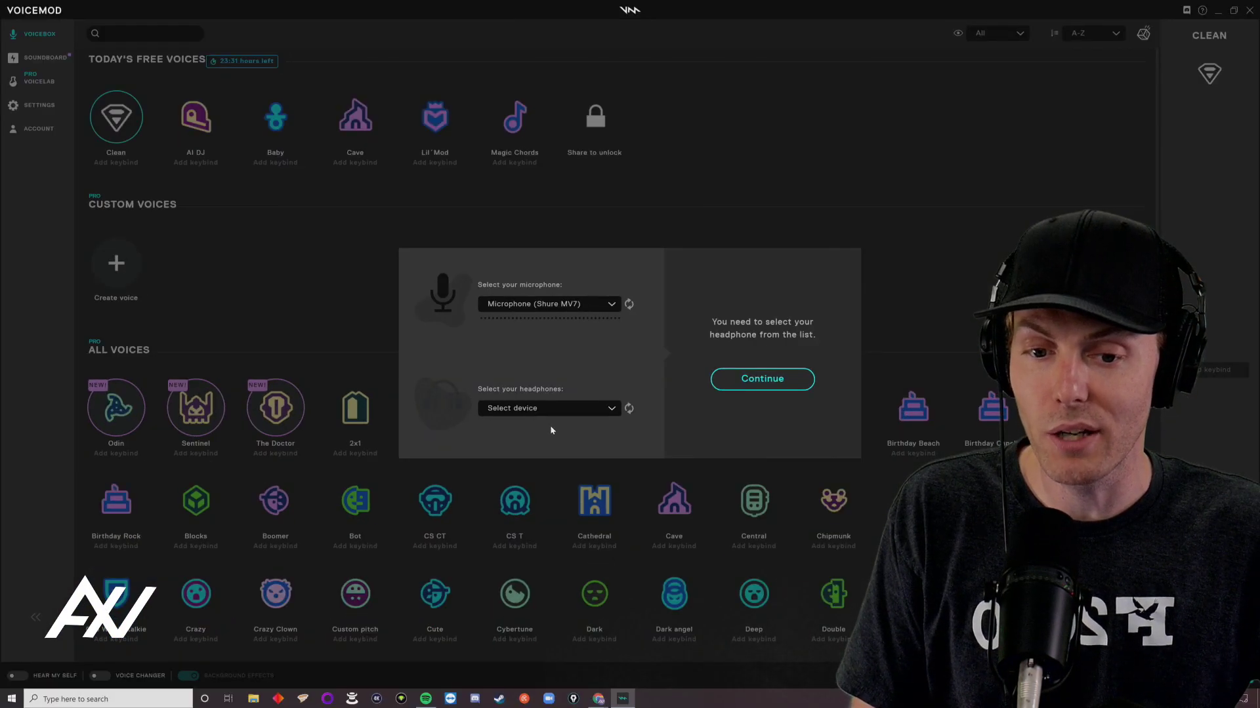
left_click(611, 411)
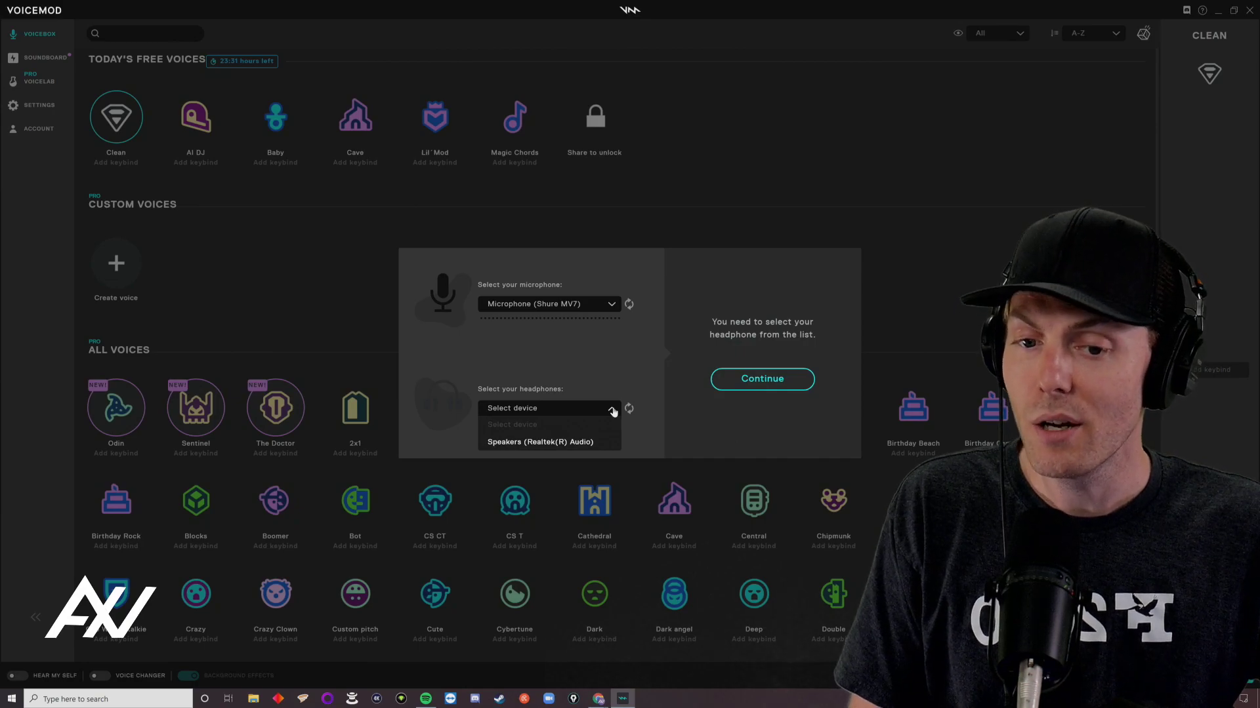
left_click(581, 442)
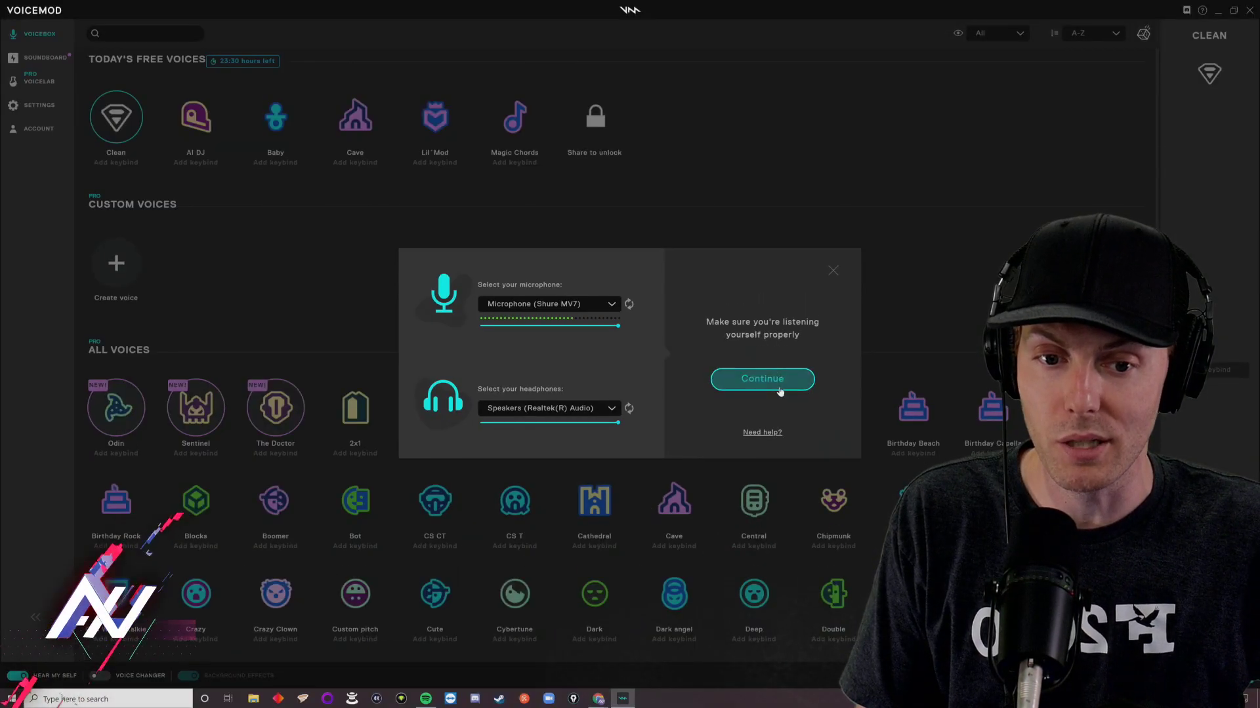
Pass the listening check, finish audio setup and start Voicemod on the virtual microphone.
left_click(722, 371)
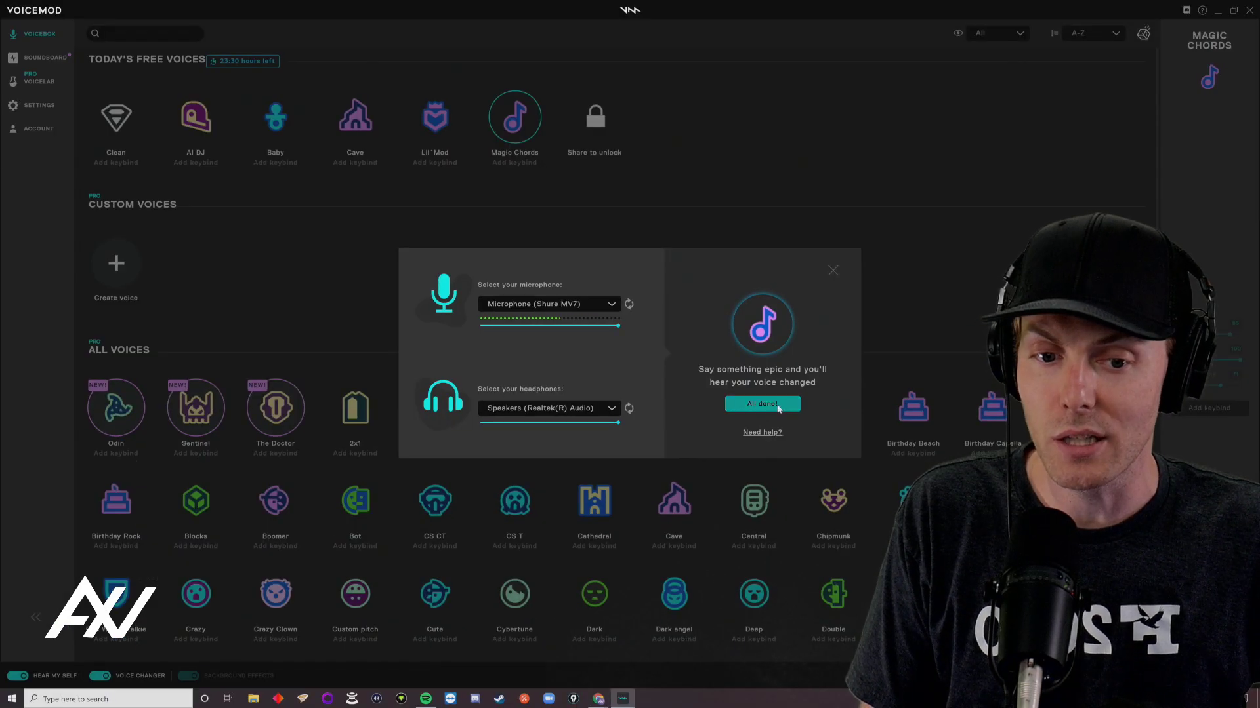
left_click(779, 407)
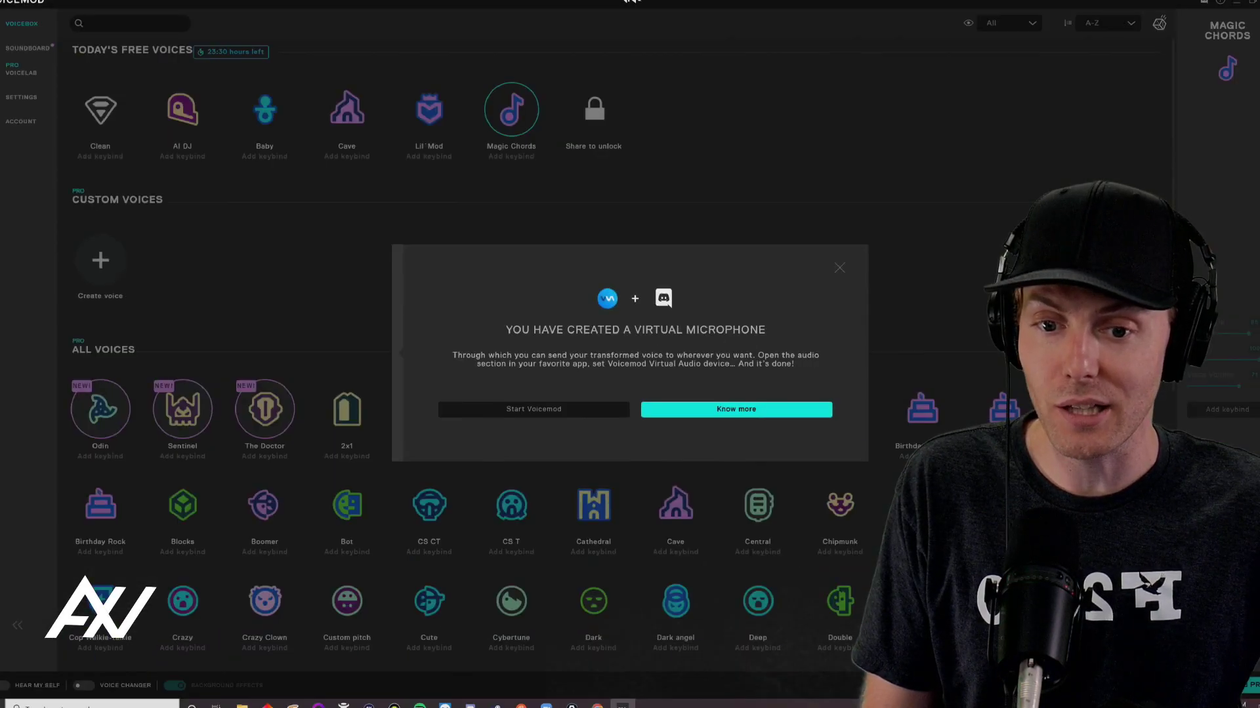
left_click(539, 410)
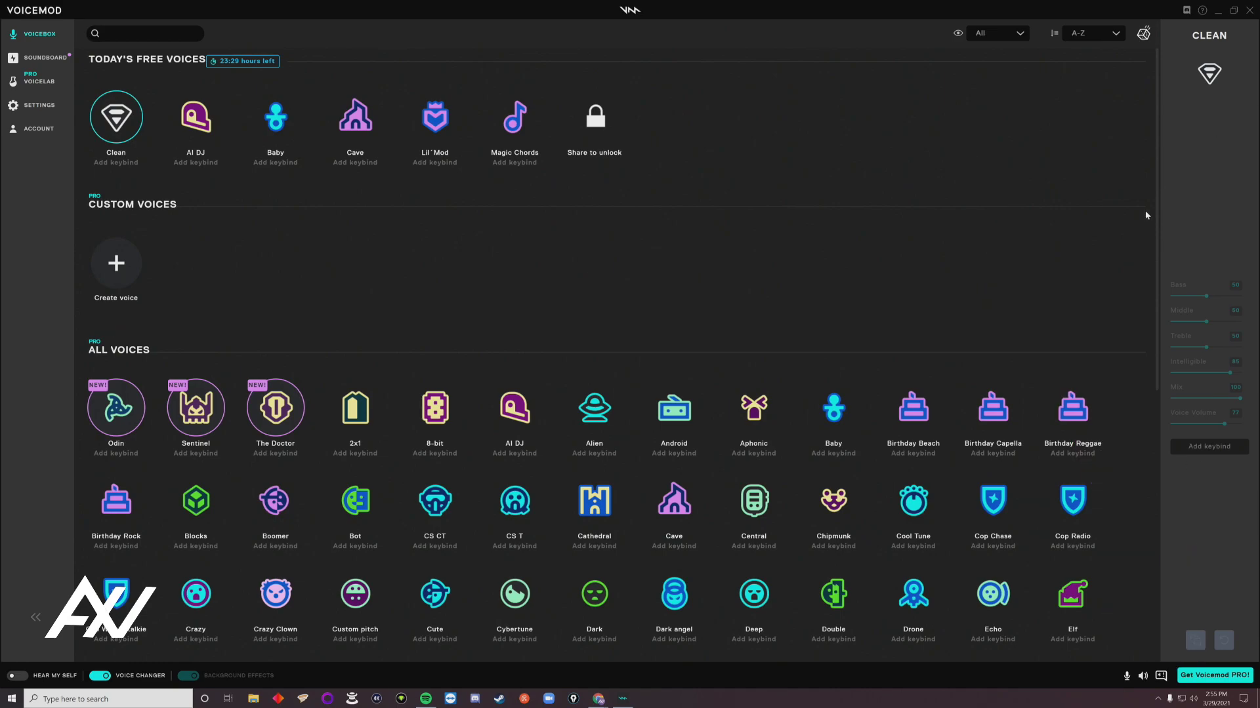
Open Windows Sound settings from the tray speaker icon and expand the Input device list.
left_click(1193, 699)
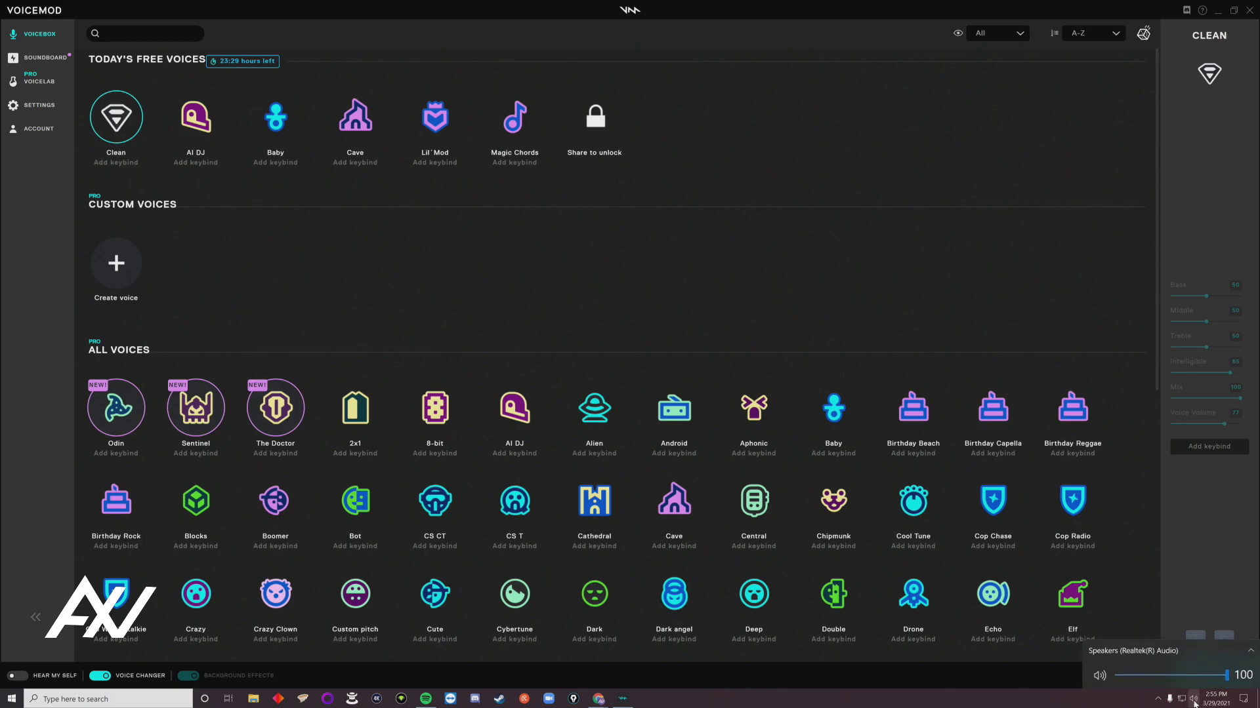
right_click(1194, 700)
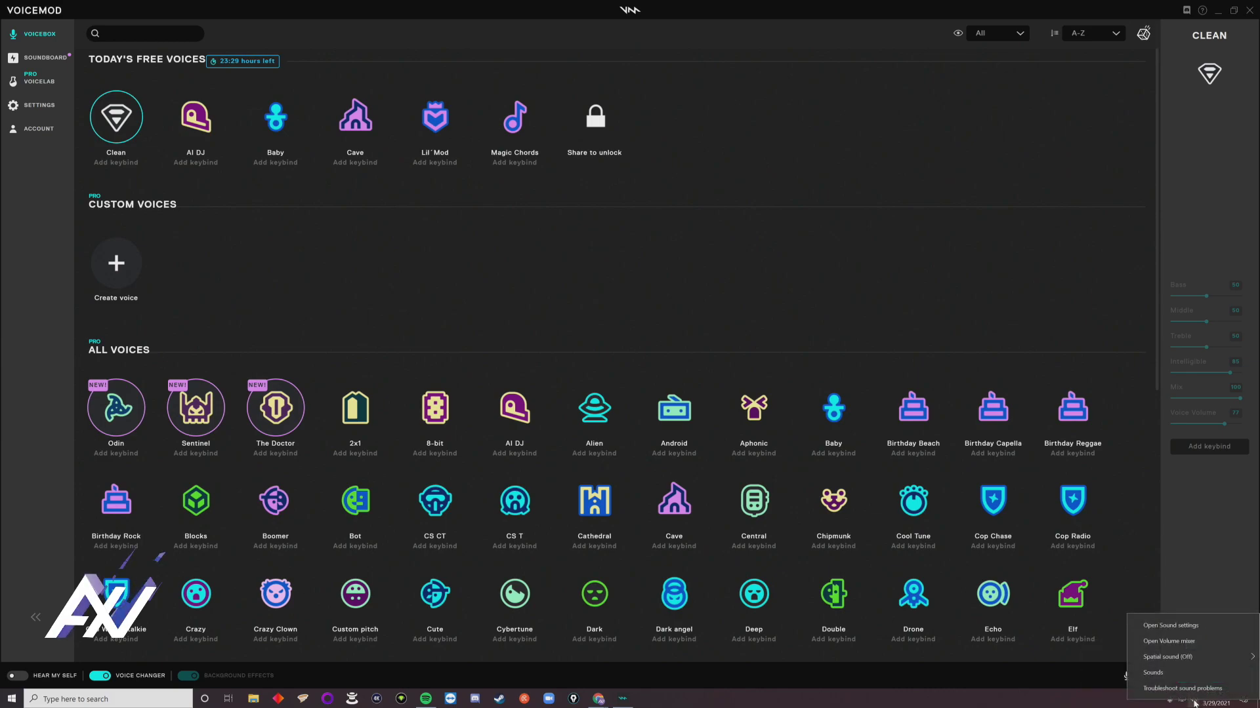
left_click(1206, 631)
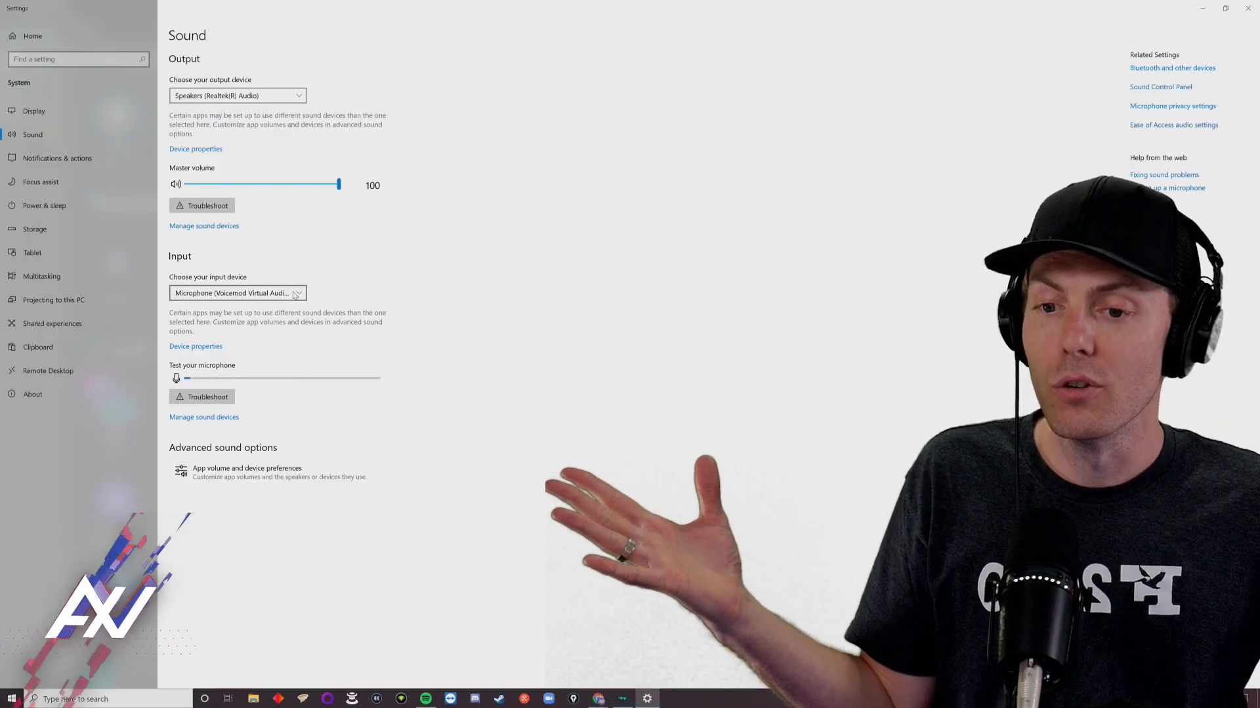
left_click(293, 293)
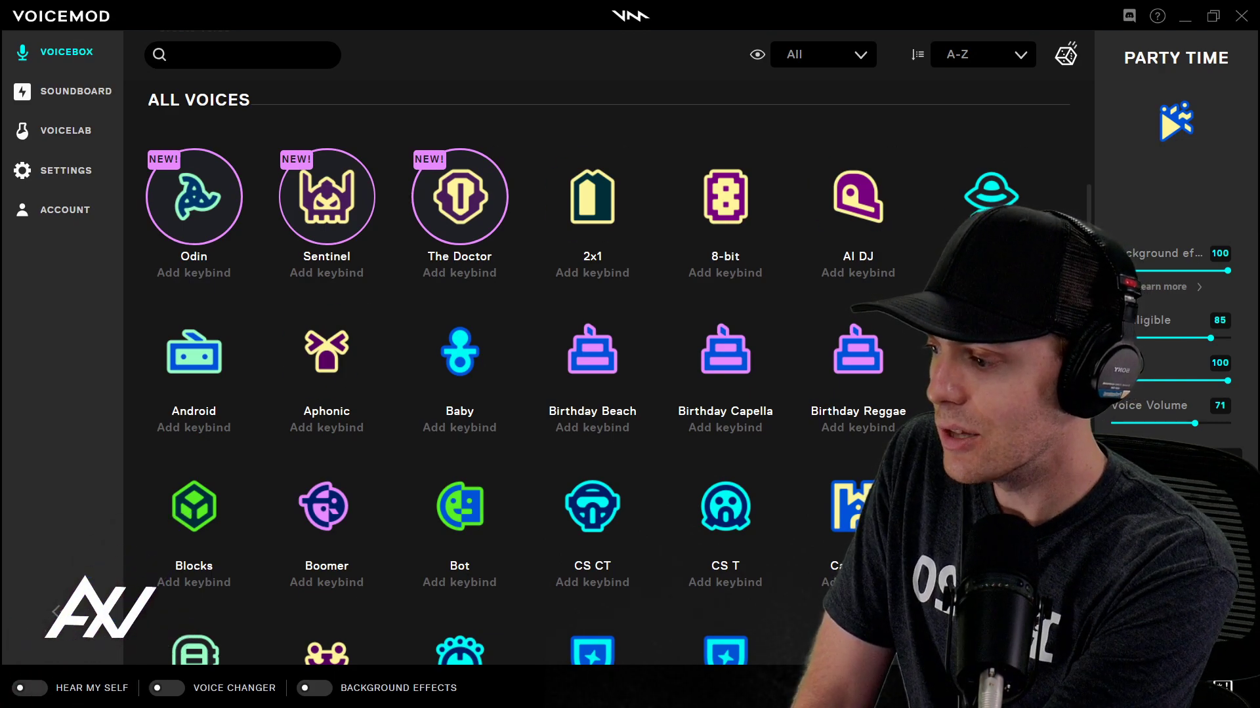
left_click_drag(402, 128, 388, 638)
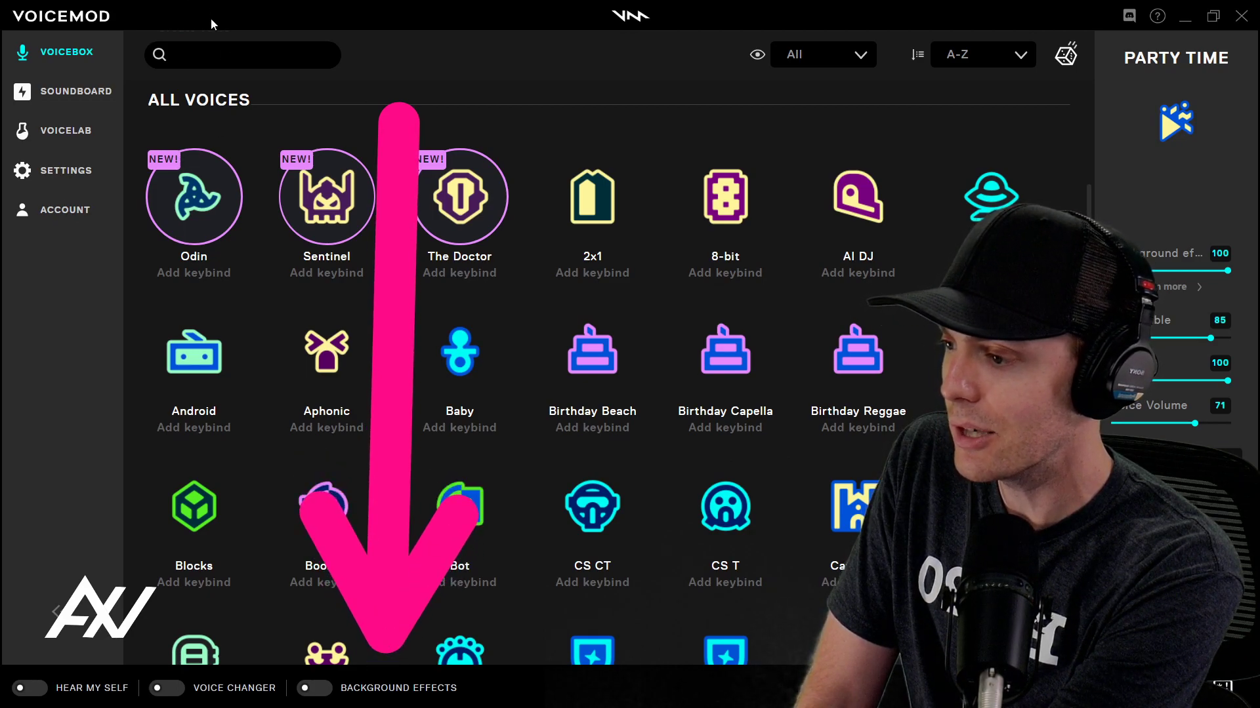
mouse_move(240, 91)
left_mouse_down()
mouse_move(211, 355)
mouse_move(222, 631)
left_mouse_up()
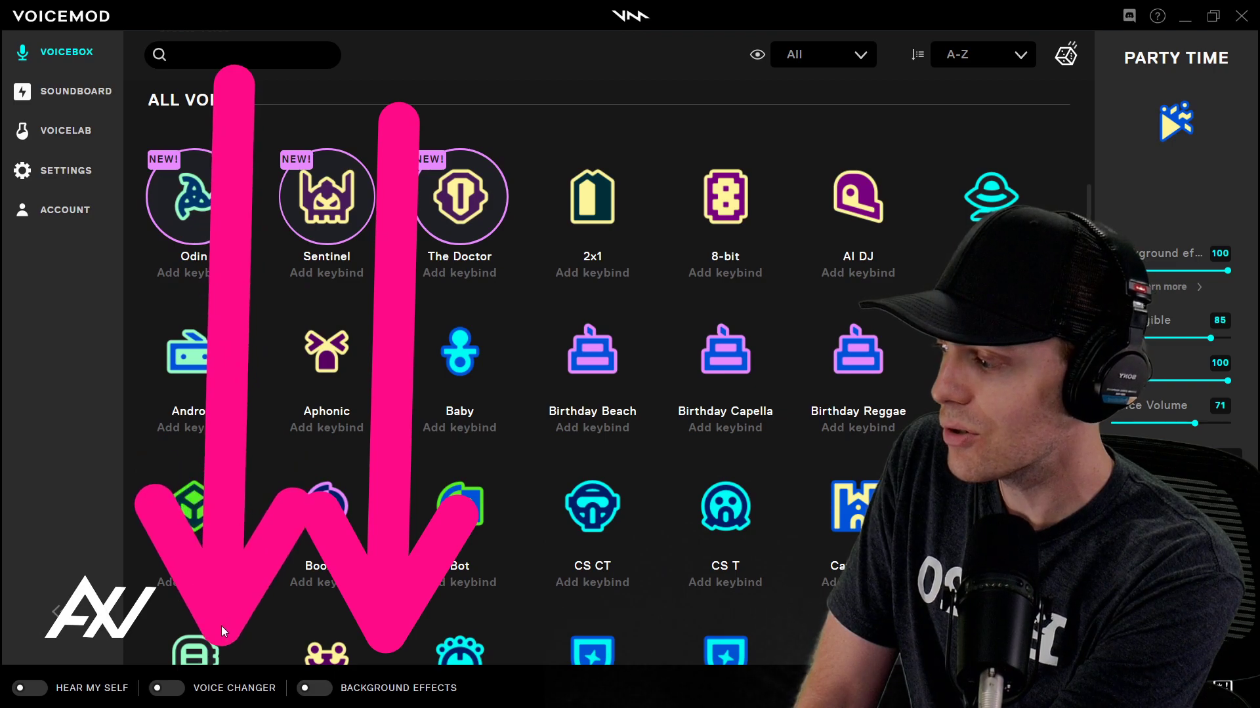
mouse_move(69, 65)
left_mouse_down()
mouse_move(98, 422)
mouse_move(66, 630)
mouse_move(82, 640)
left_mouse_up()
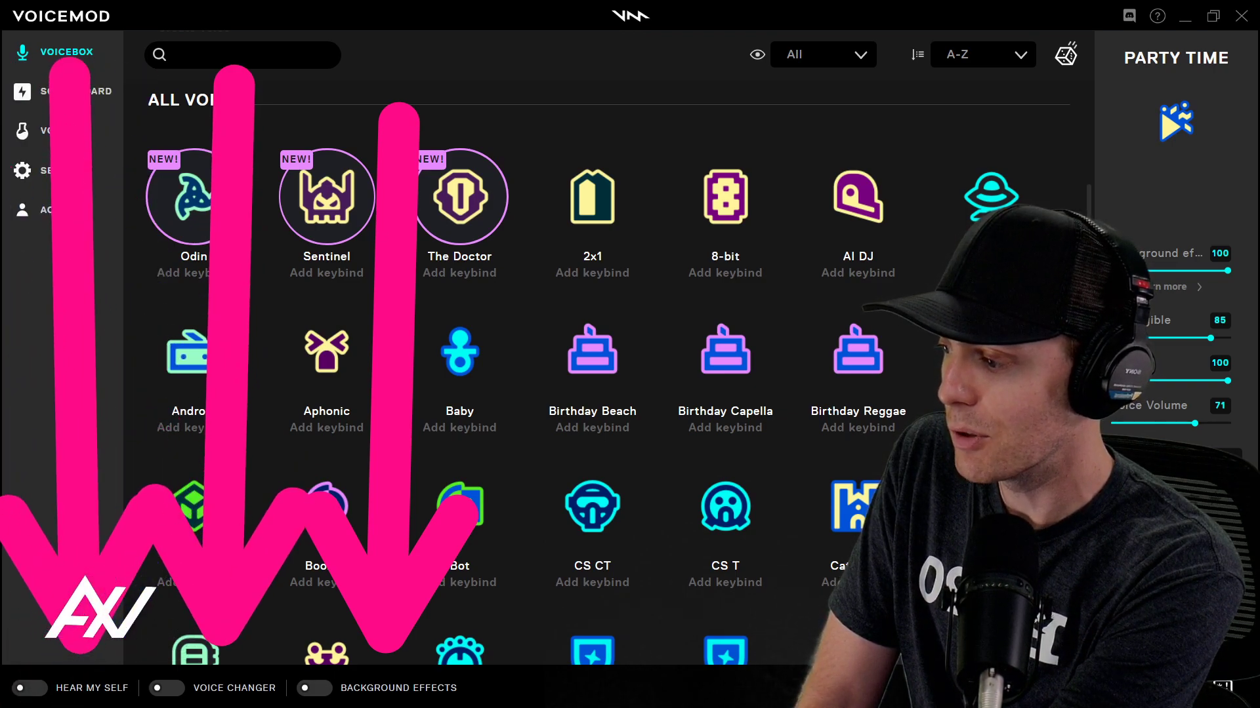
key("Escape")
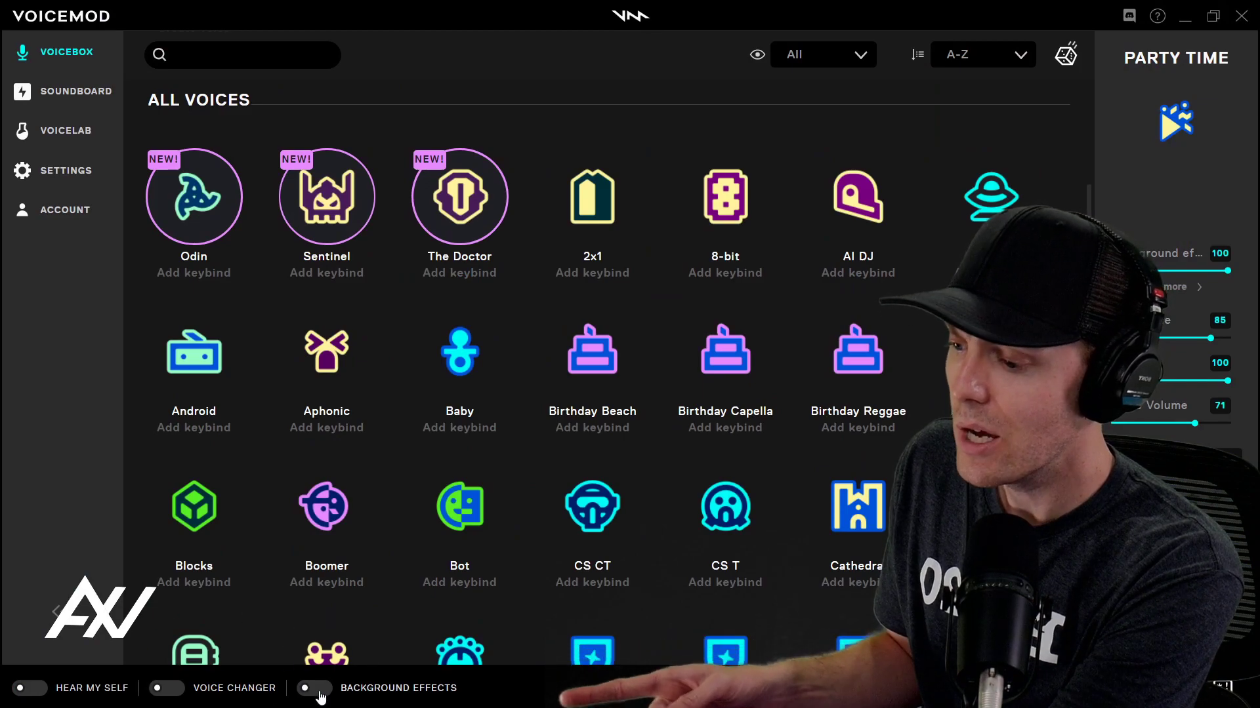
Switch on Background Effects in Voicemod.
left_click(321, 692)
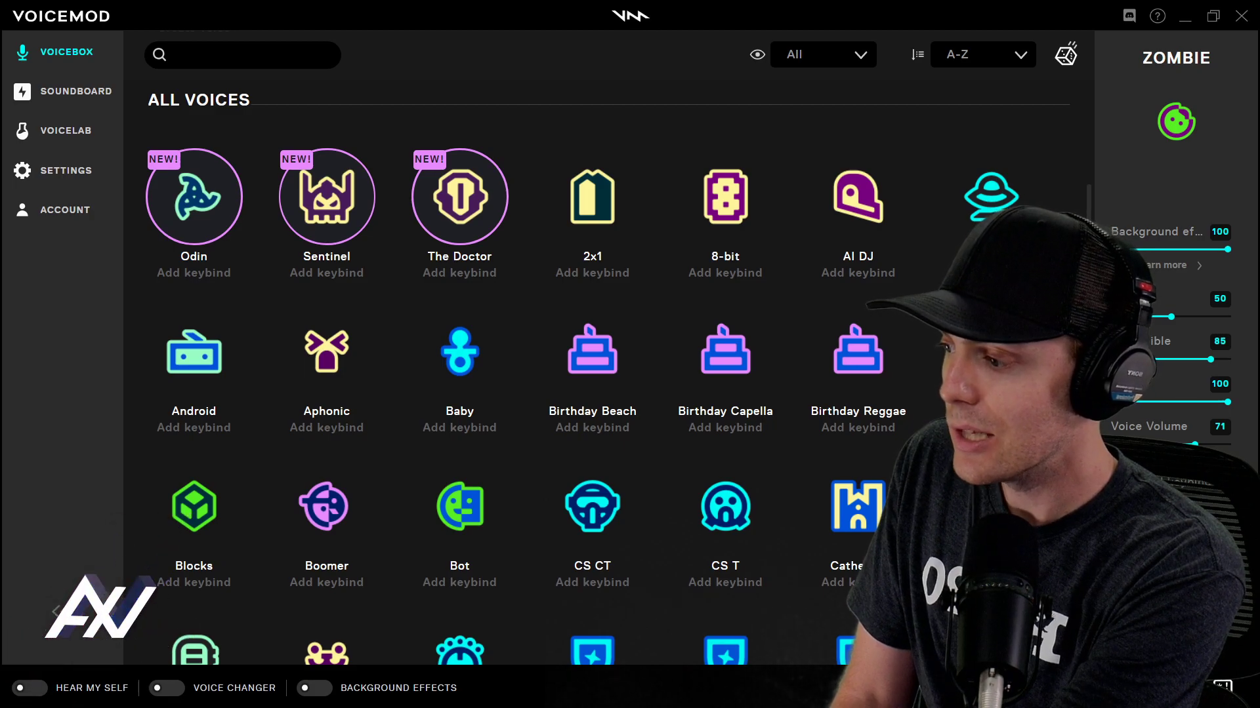
scroll(760, 292, "down", 15)
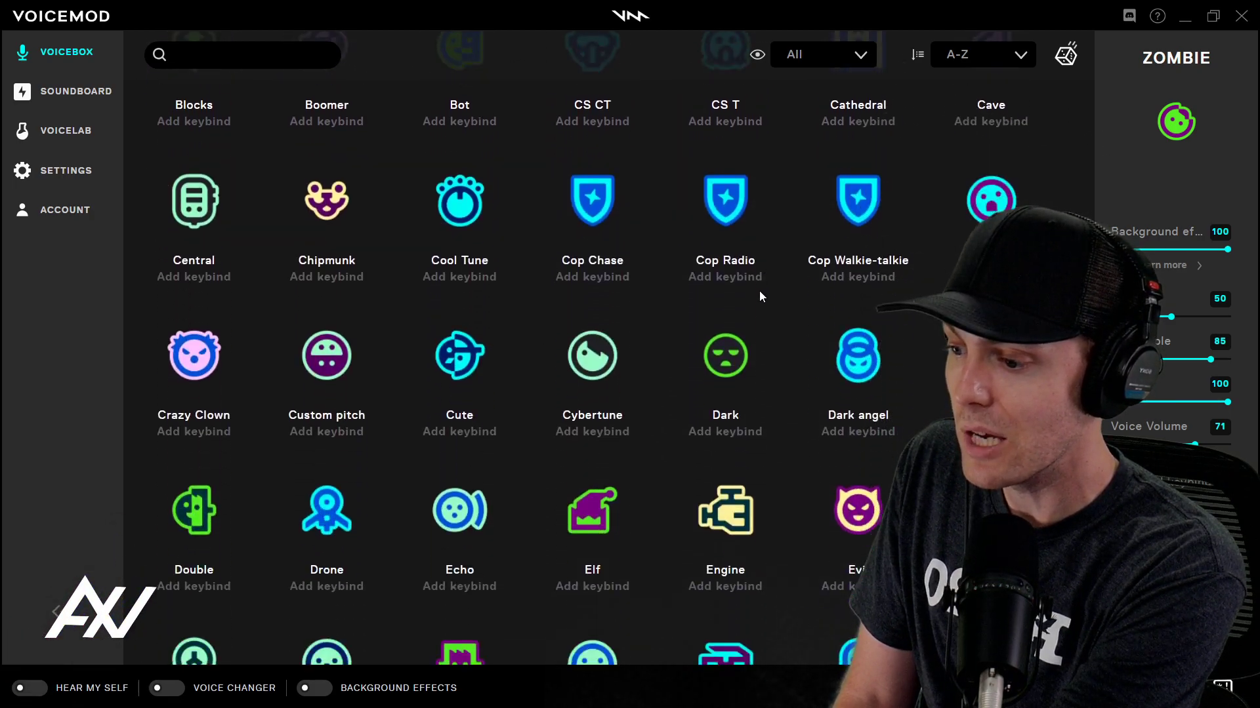
scroll(765, 303, "down", 12)
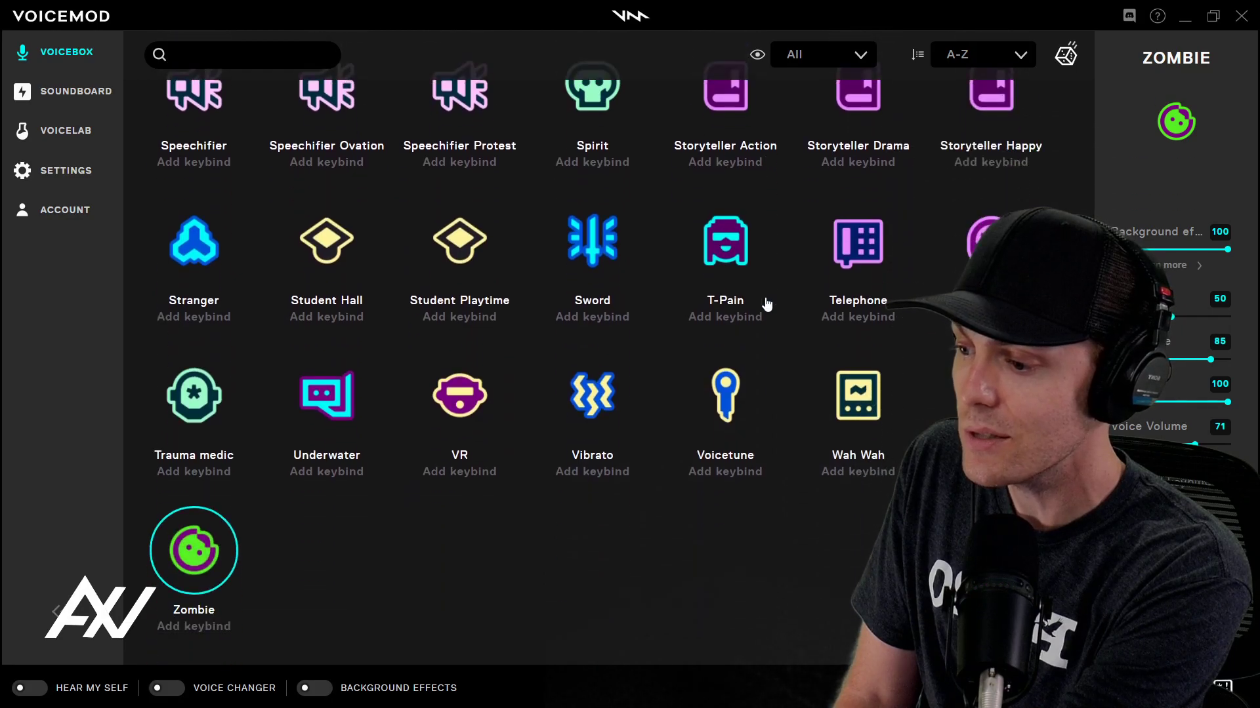
scroll(761, 315, "up", 20)
scroll(761, 309, "up", 10)
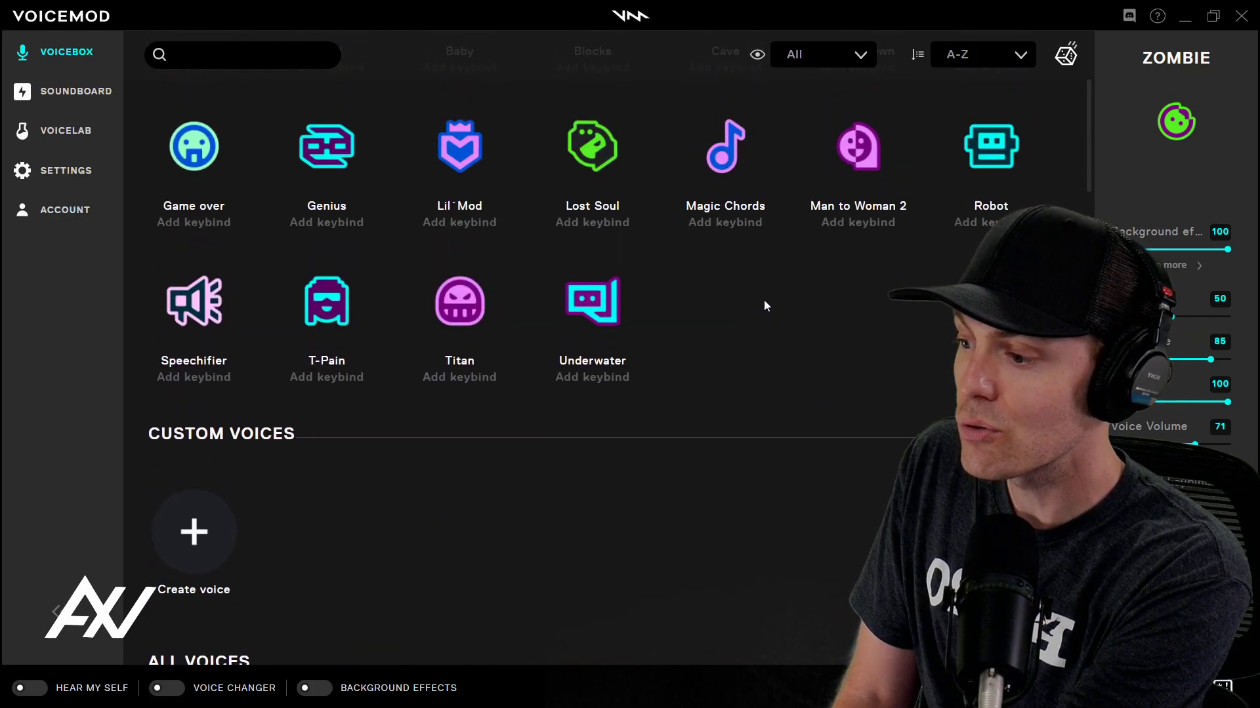
scroll(762, 300, "up", 4)
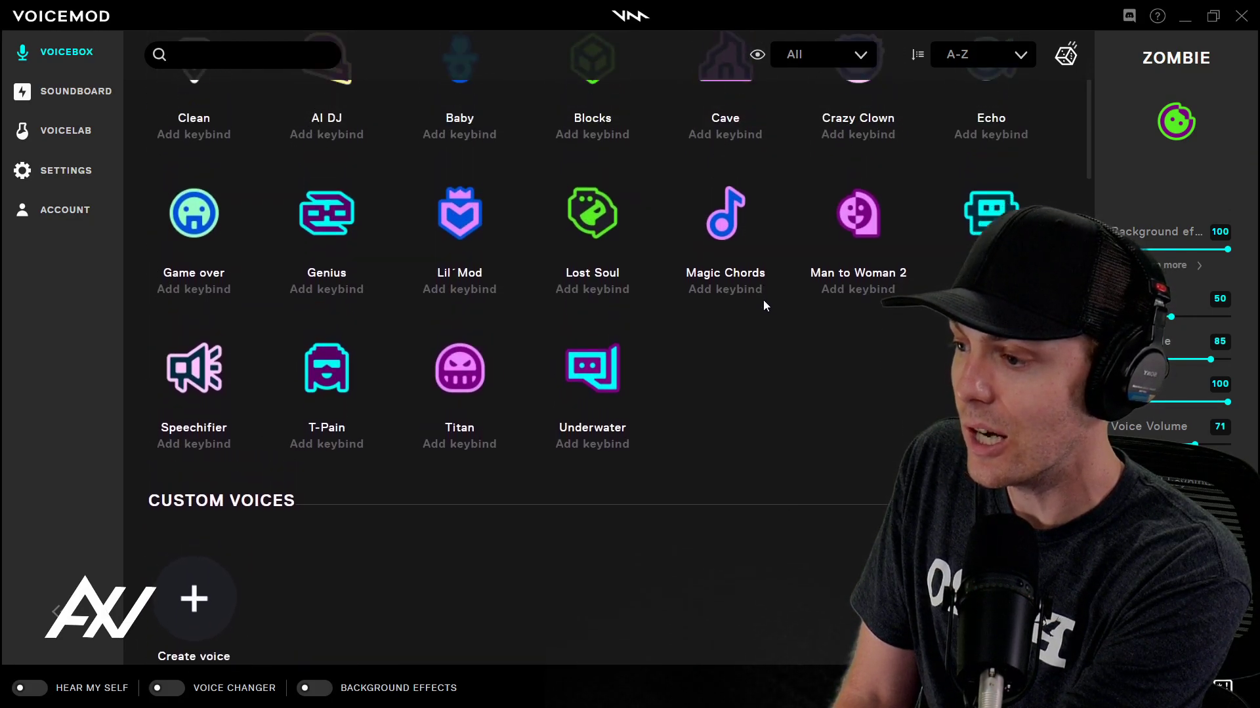
scroll(763, 301, "down", 2)
scroll(571, 242, "up", 1)
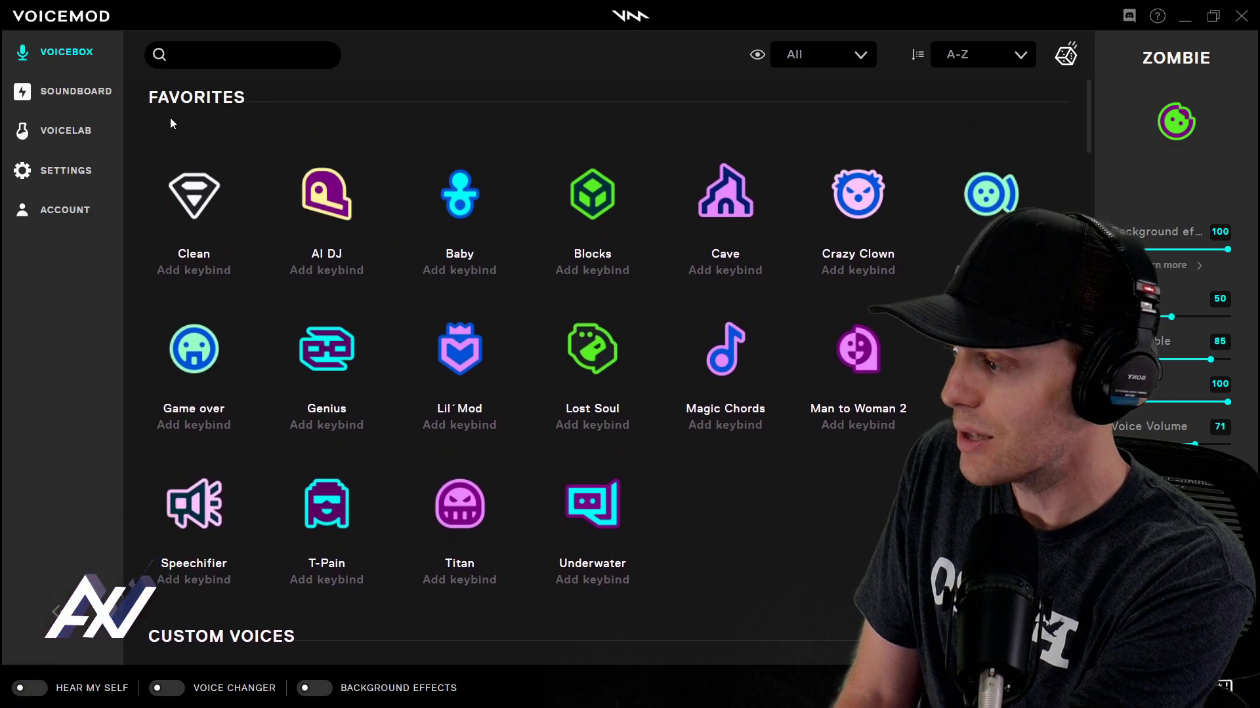
scroll(640, 400, "down", 8)
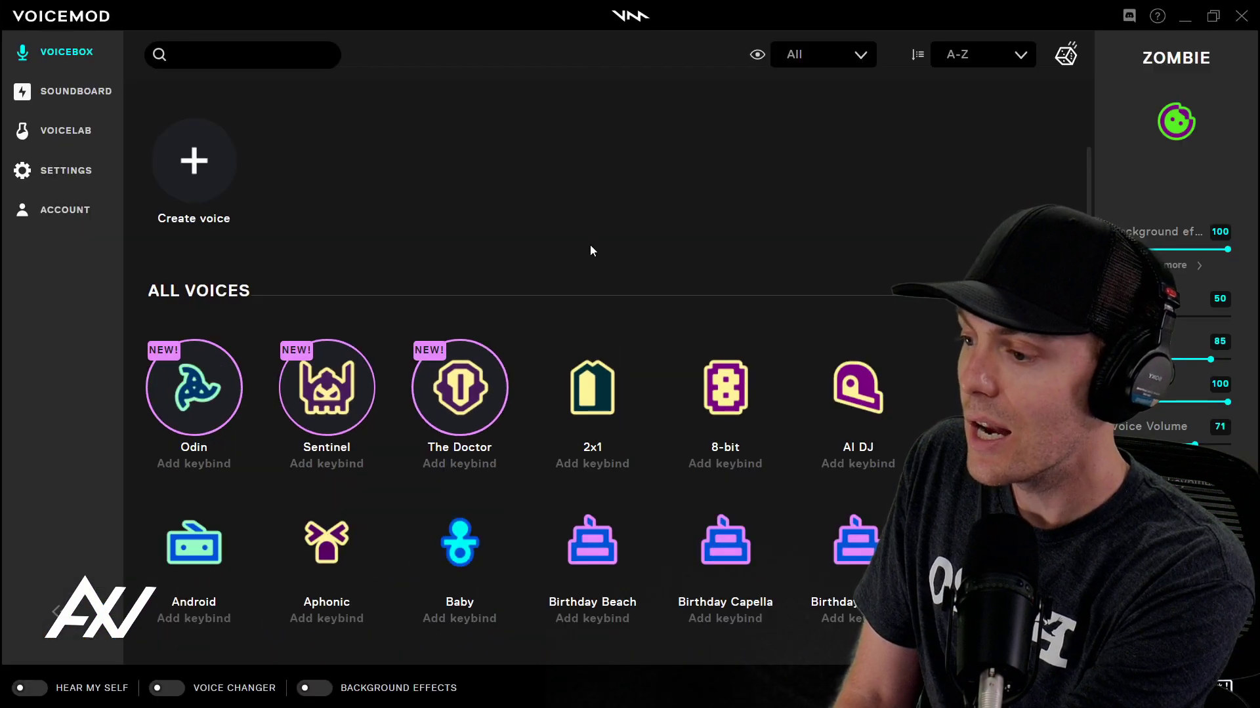
scroll(498, 36, "up", 9)
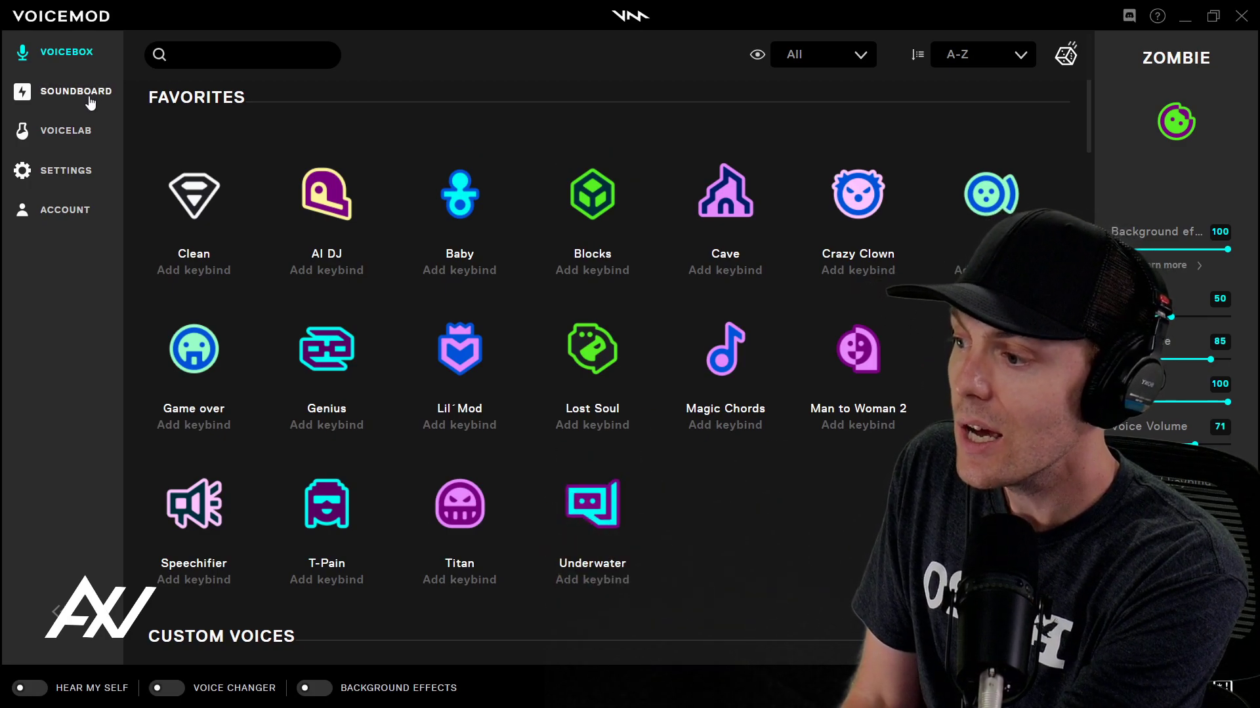
scroll(408, 316, "down", 5)
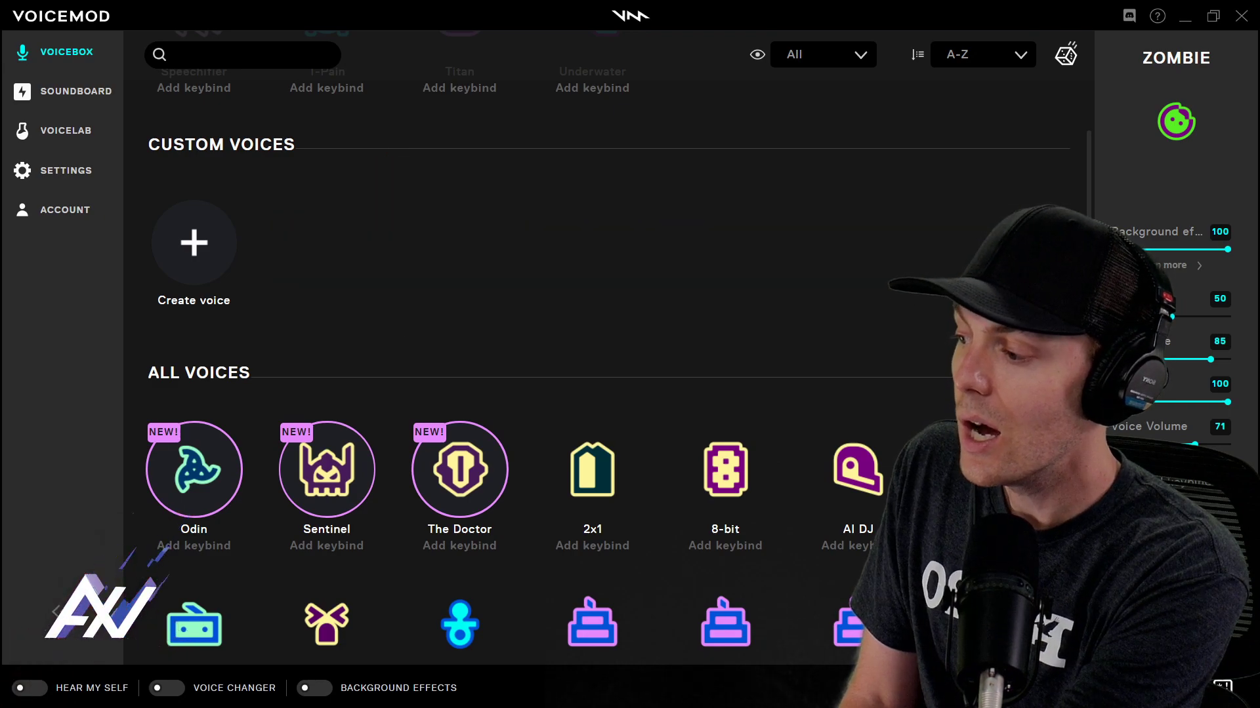
Create a custom voice without monitoring and enable Delay, Vocoder and Robotifier effects.
left_click(237, 242)
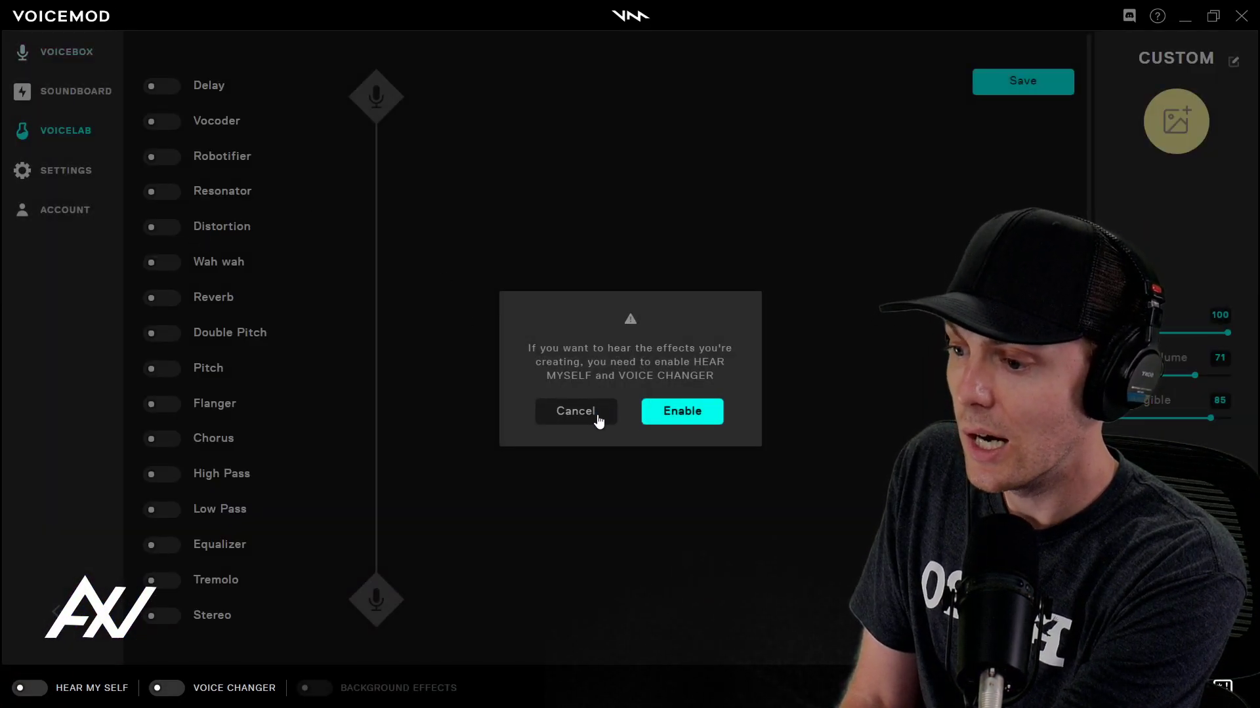
left_click(575, 412)
scroll(229, 133, "down", 1)
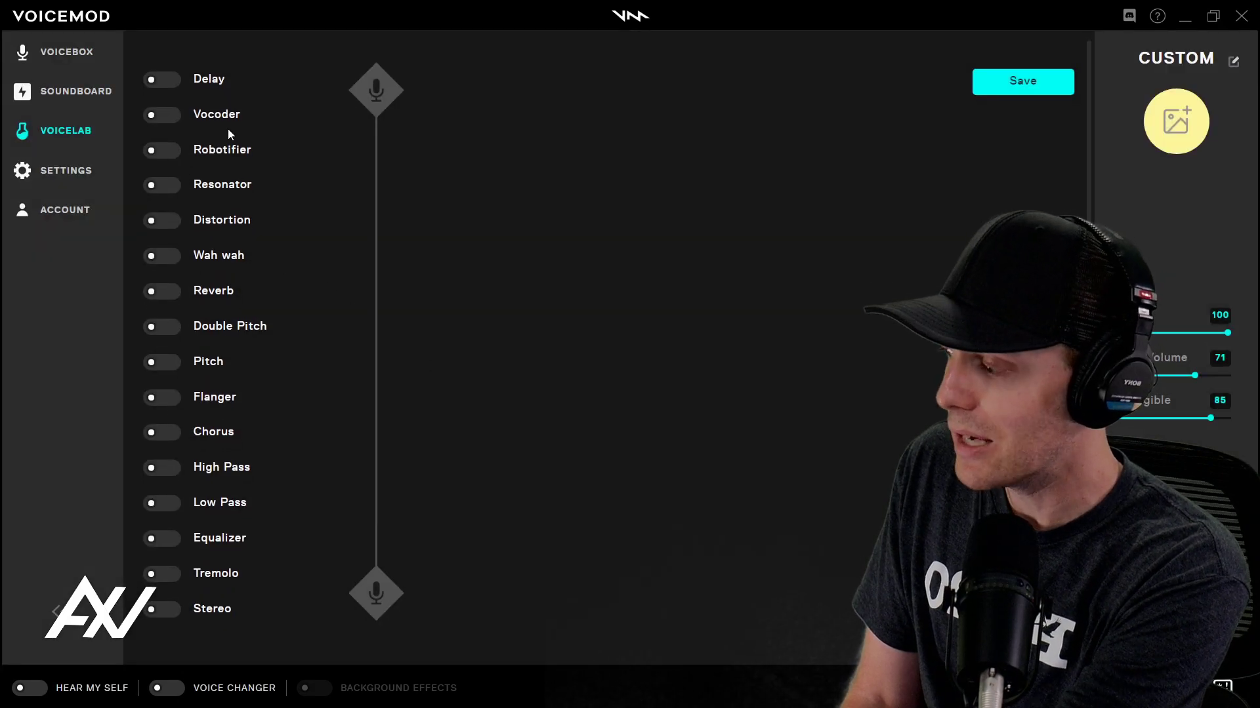
left_click(169, 81)
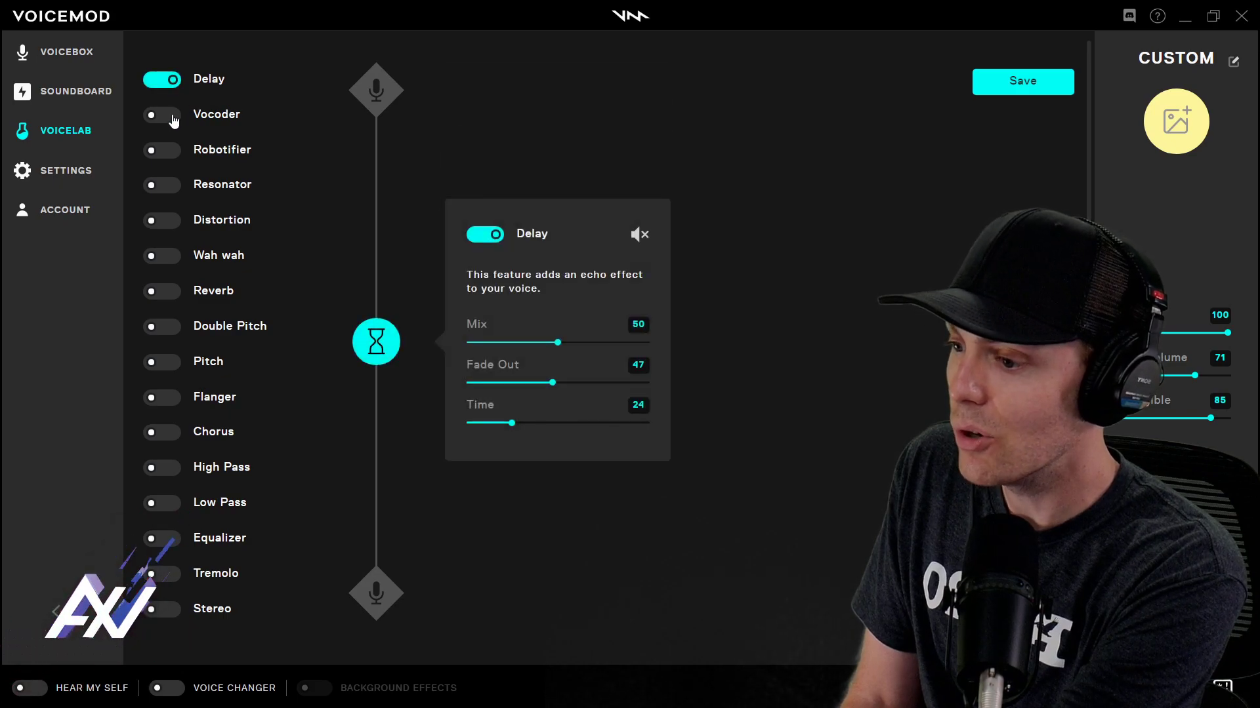
left_click(170, 117)
left_click(166, 153)
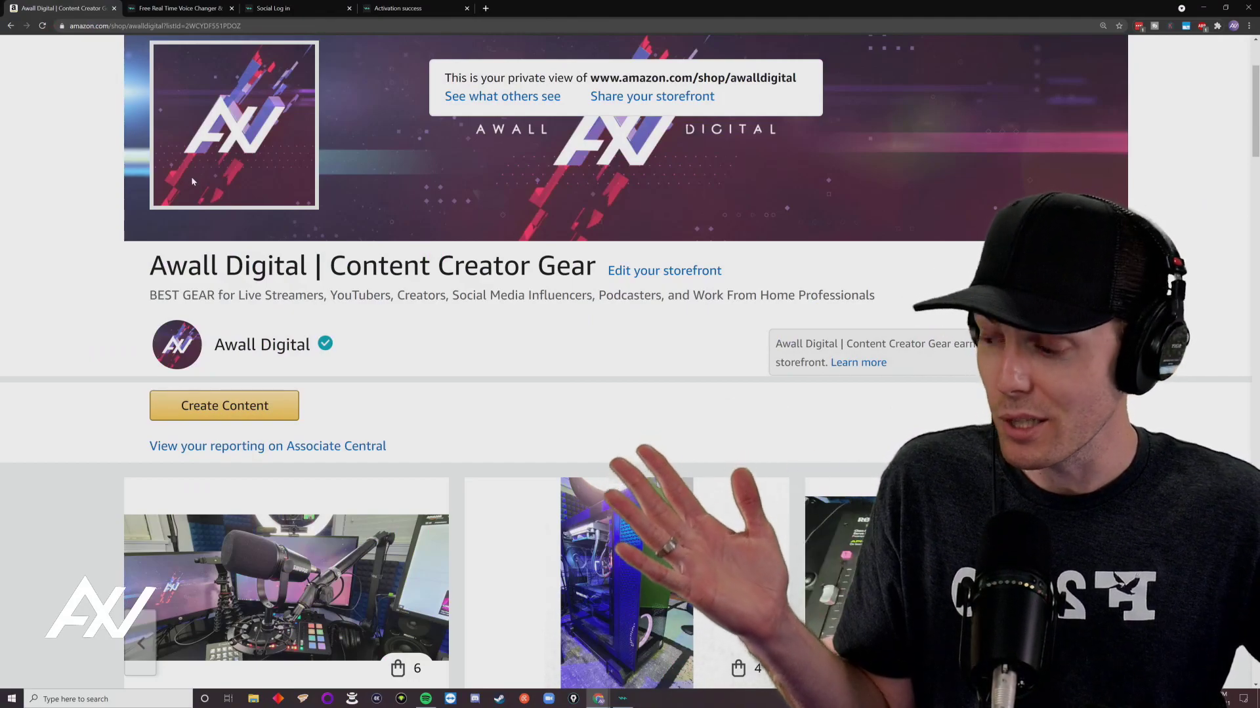
Scroll through the Amazon storefront's idea lists, posts and gear review videos.
scroll(201, 178, "down", 8)
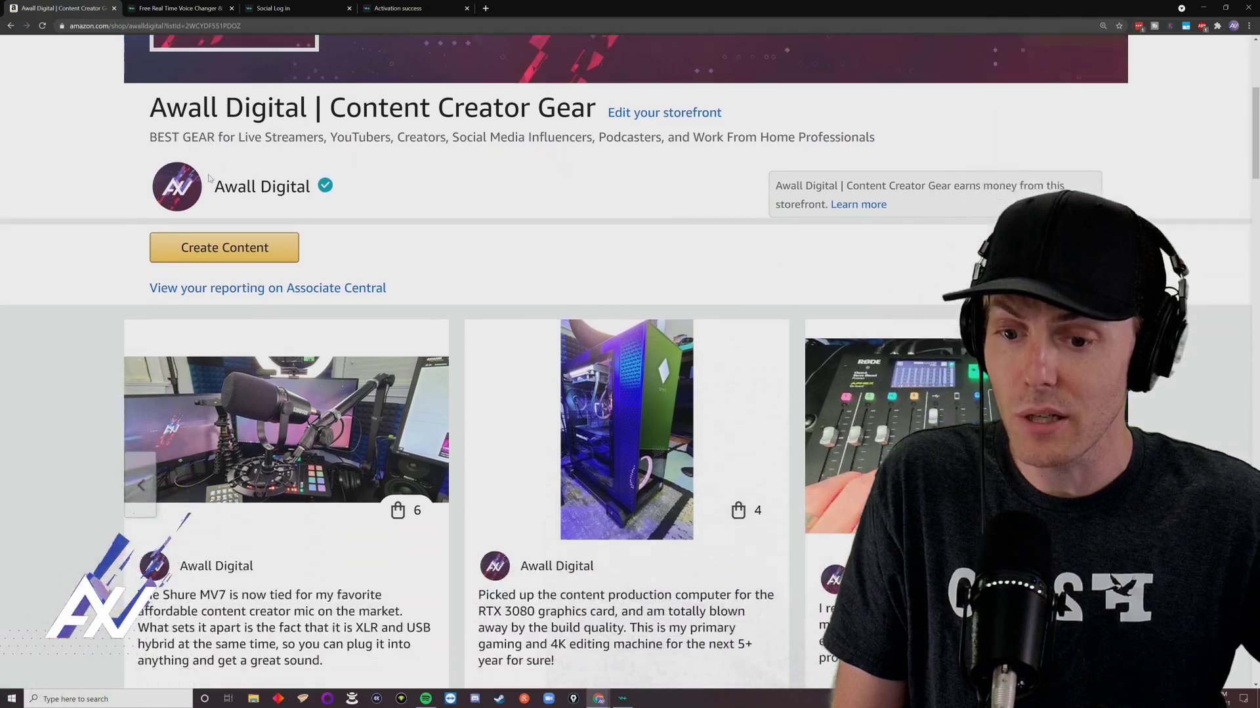
scroll(212, 181, "down", 9)
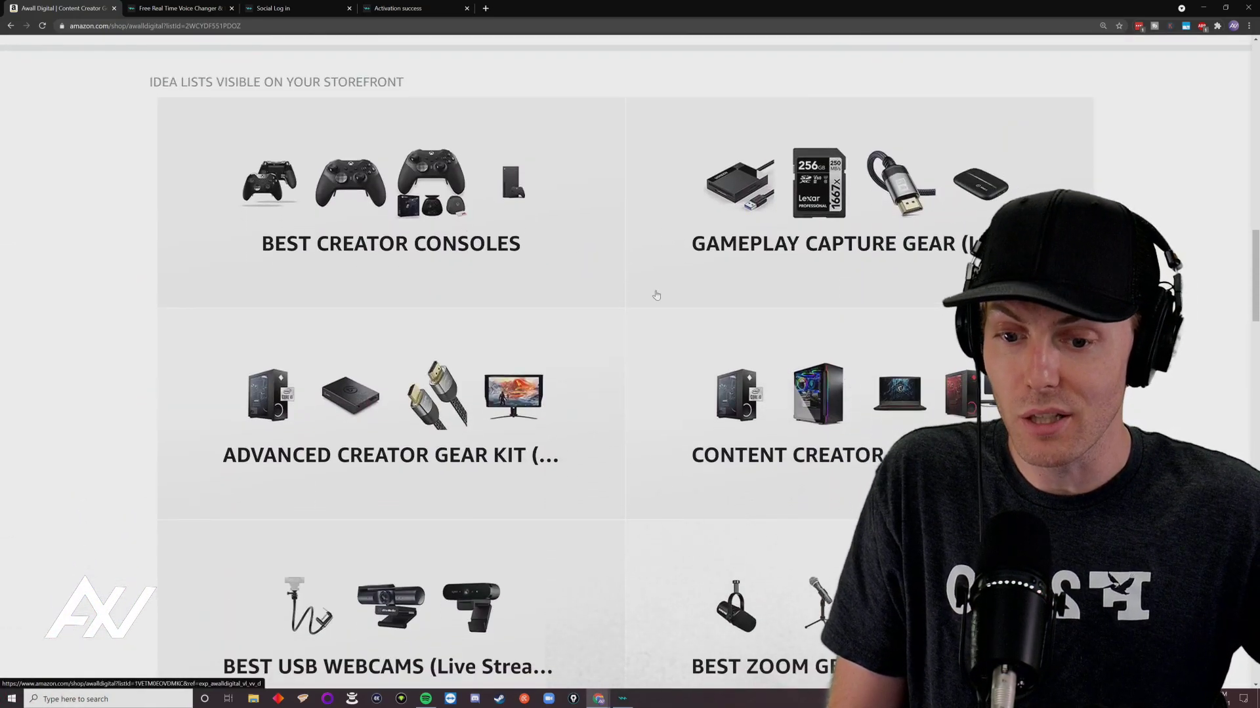
scroll(656, 295, "down", 9)
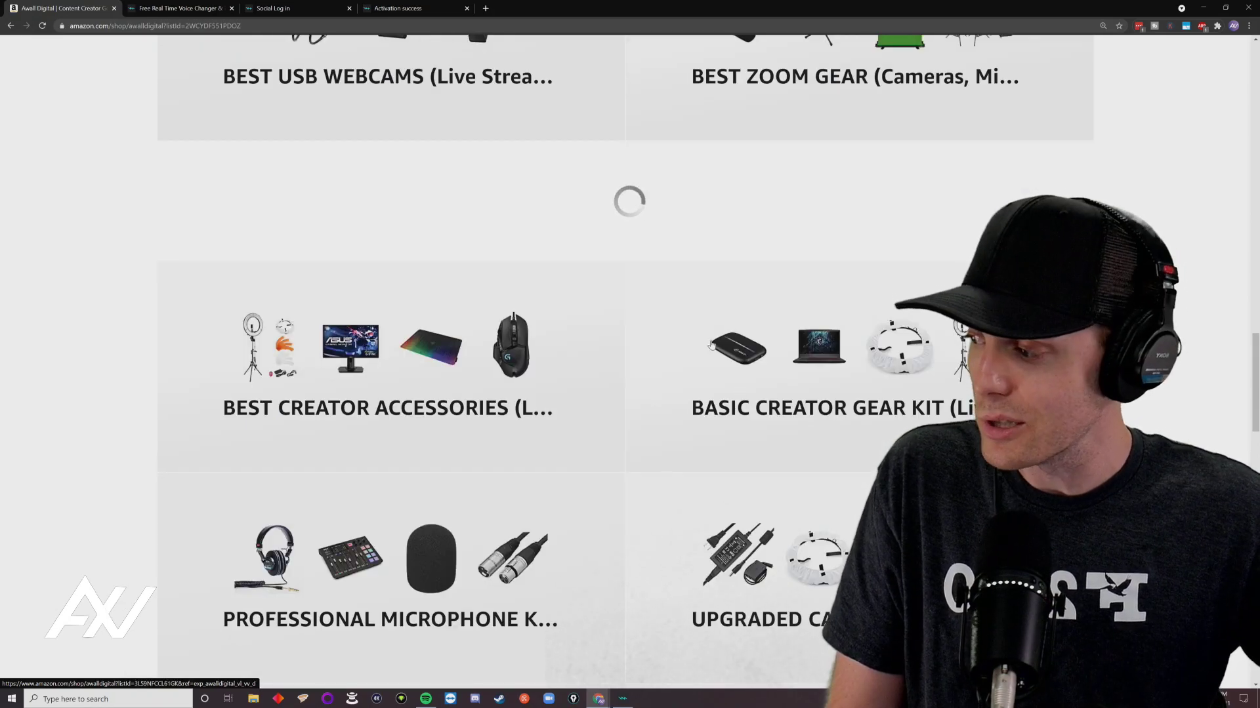
scroll(681, 349, "down", 15)
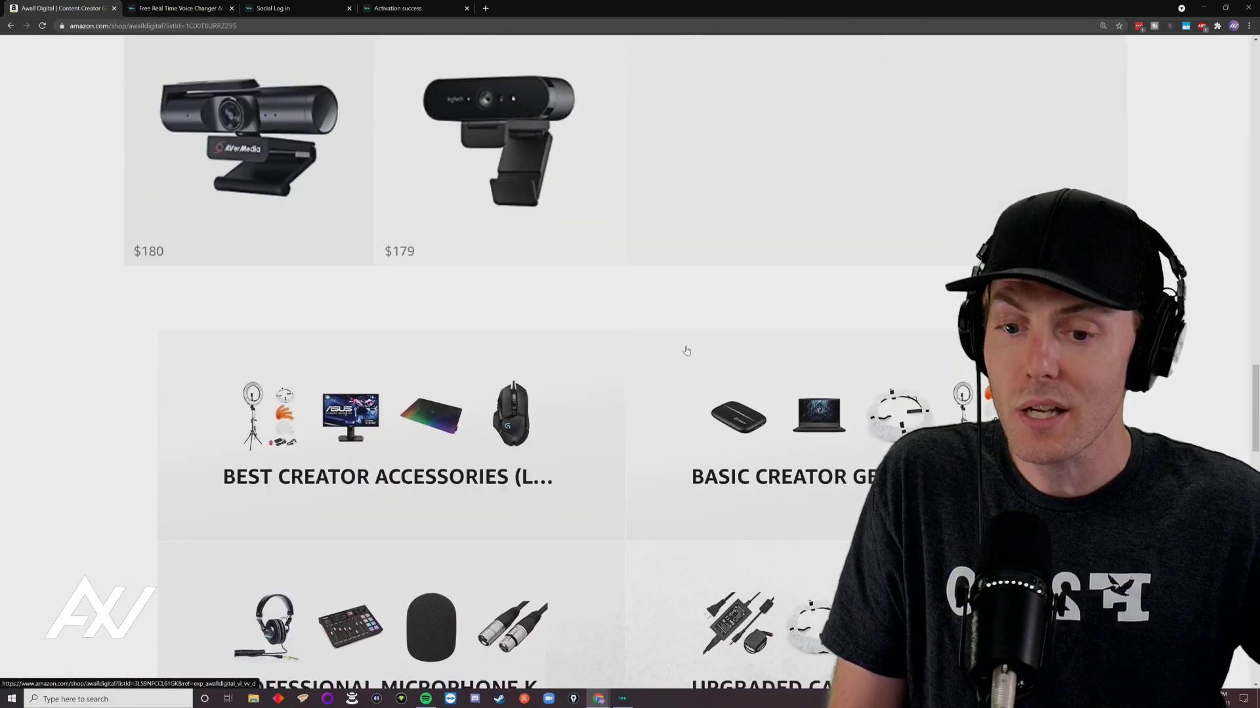
scroll(689, 349, "down", 2)
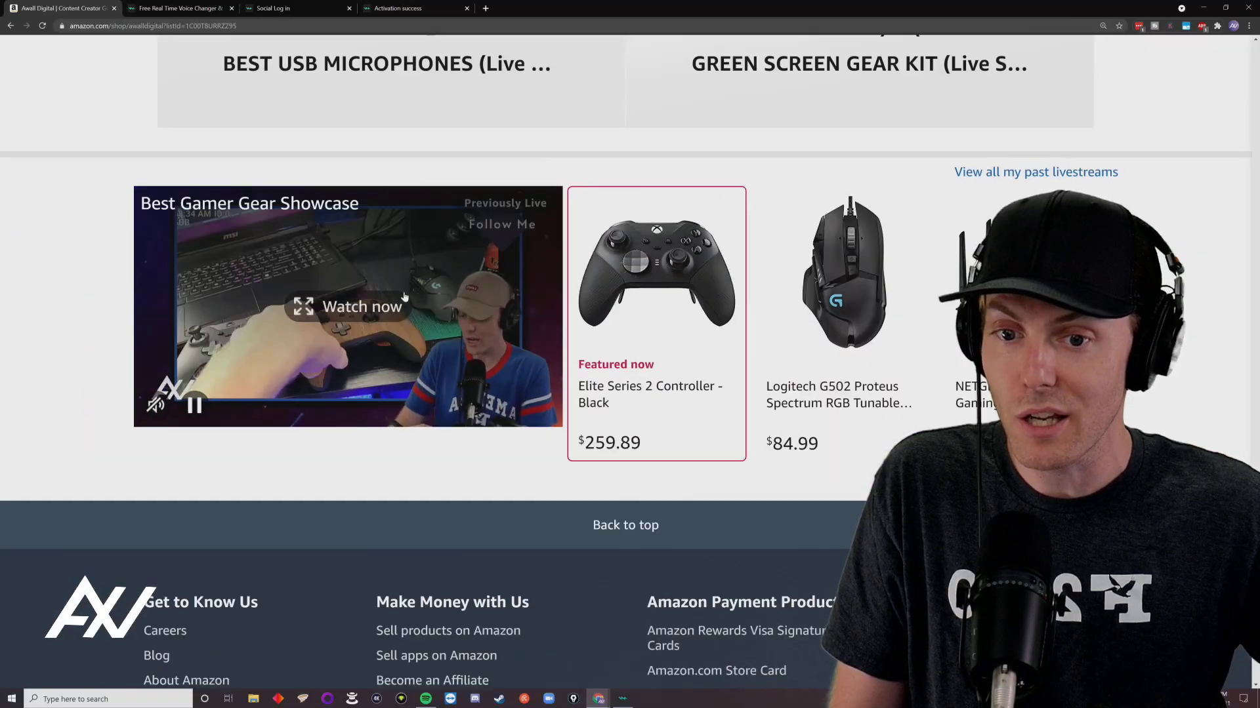
scroll(623, 317, "up", 12)
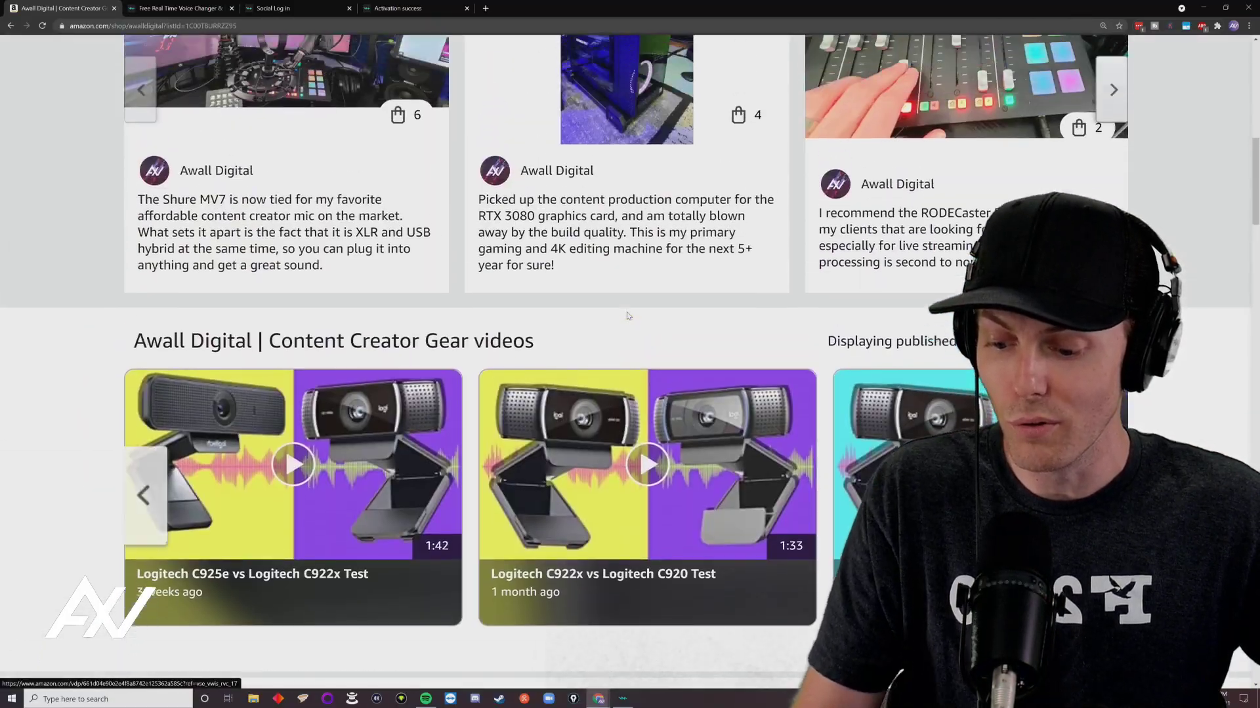